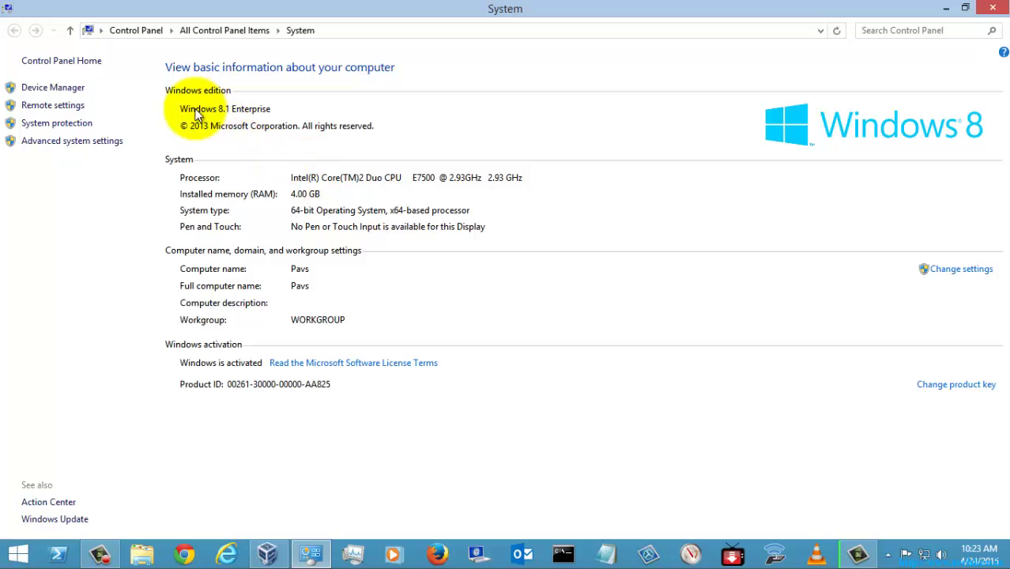
# - Close the System information window and open Task Manager maximized
pyautogui.click(993, 8)
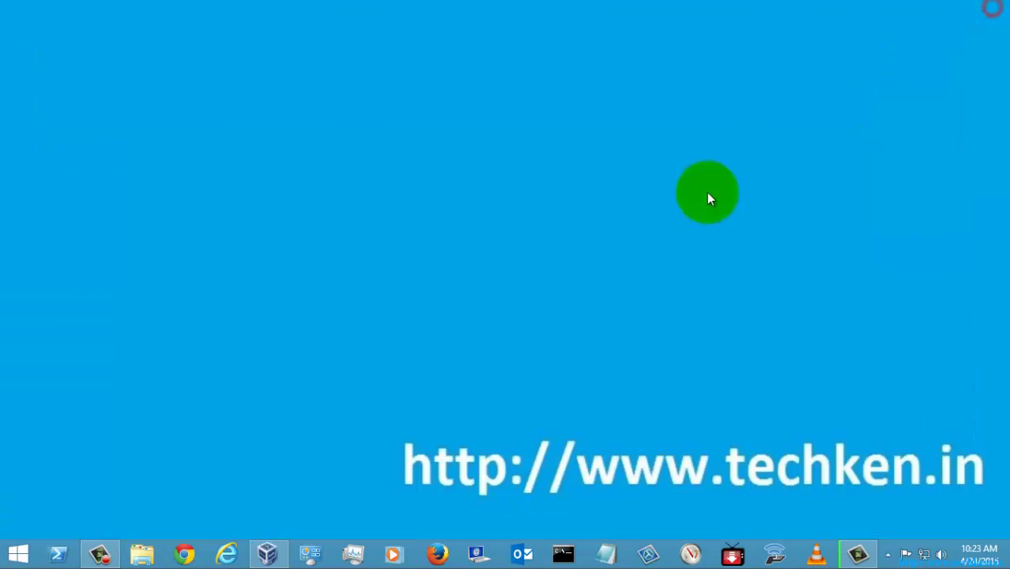
pyautogui.click(353, 553)
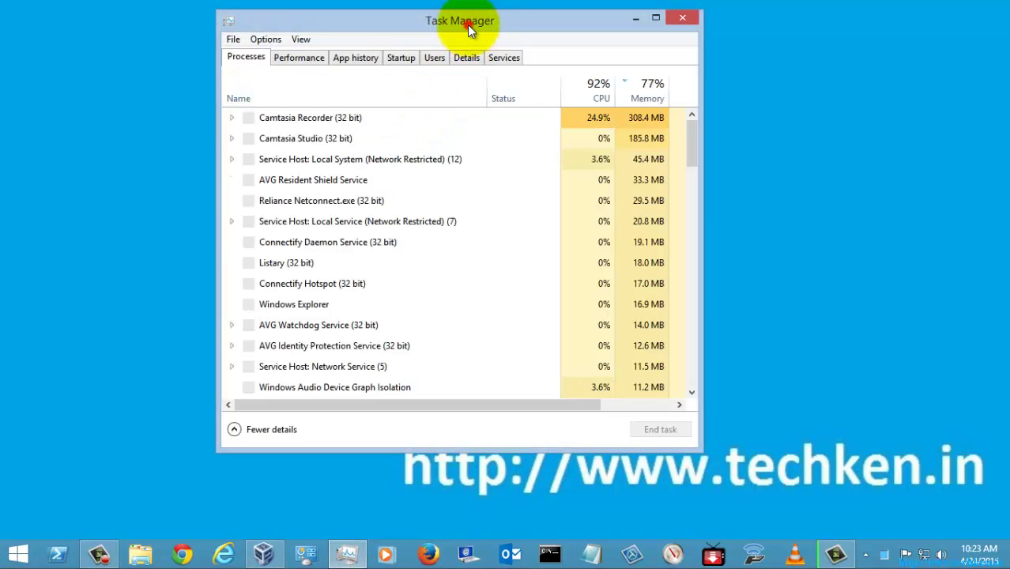
pyautogui.doubleClick(467, 25)
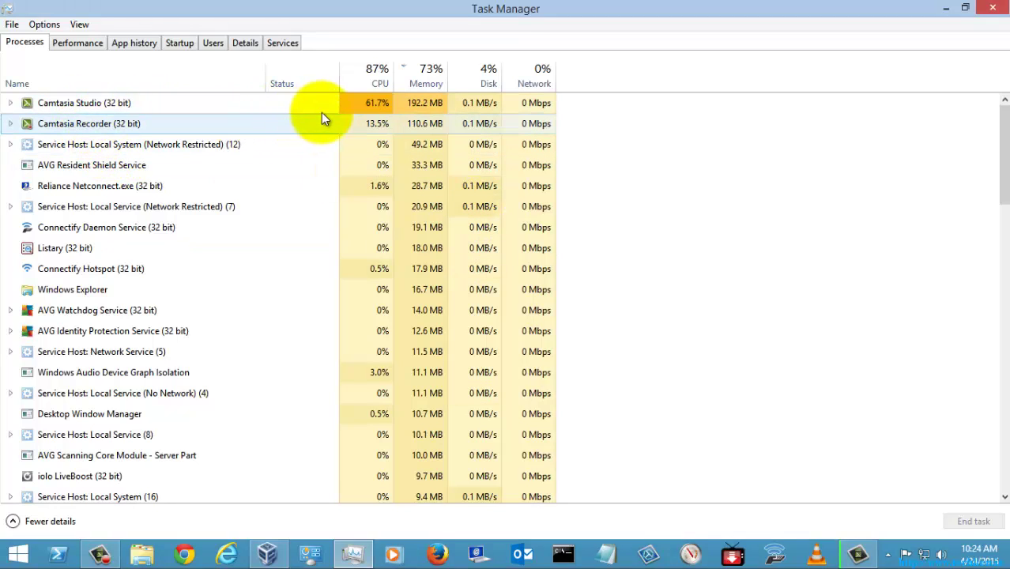
# - Check which actions are available for the Camtasia Studio (32 bit) process without applying any
pyautogui.rightClick(116, 105)
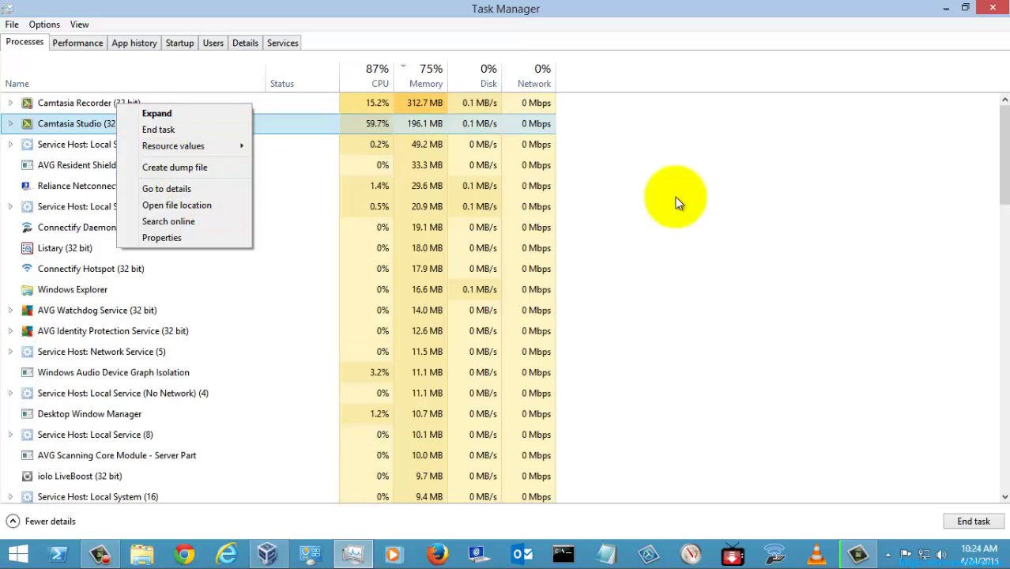
pyautogui.click(656, 201)
pyautogui.click(235, 208)
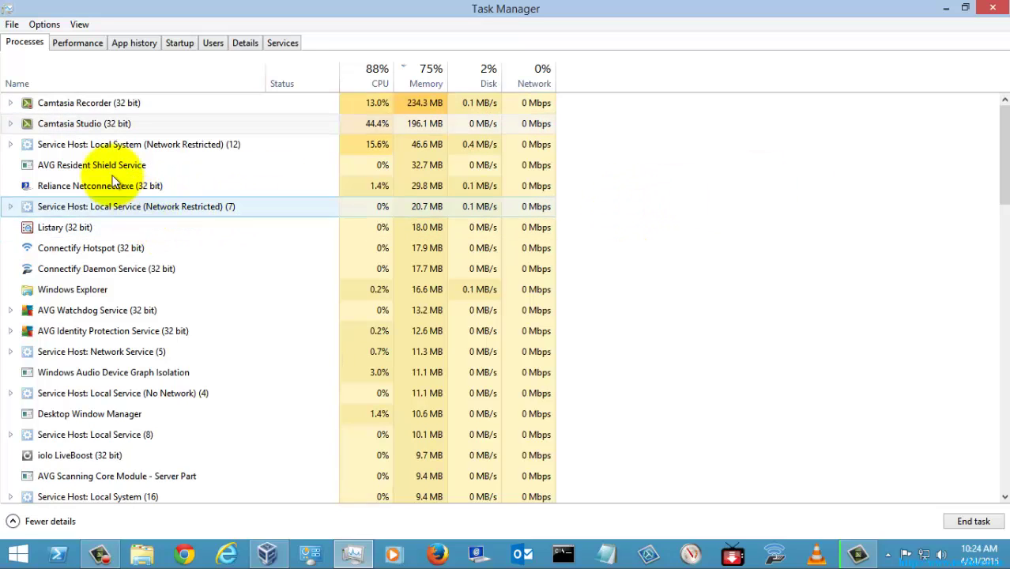
# - End the Monitor (32 bit) and GPUTweak (32 bit) processes
pyautogui.scroll(-1, 214, 198)
pyautogui.click(192, 195)
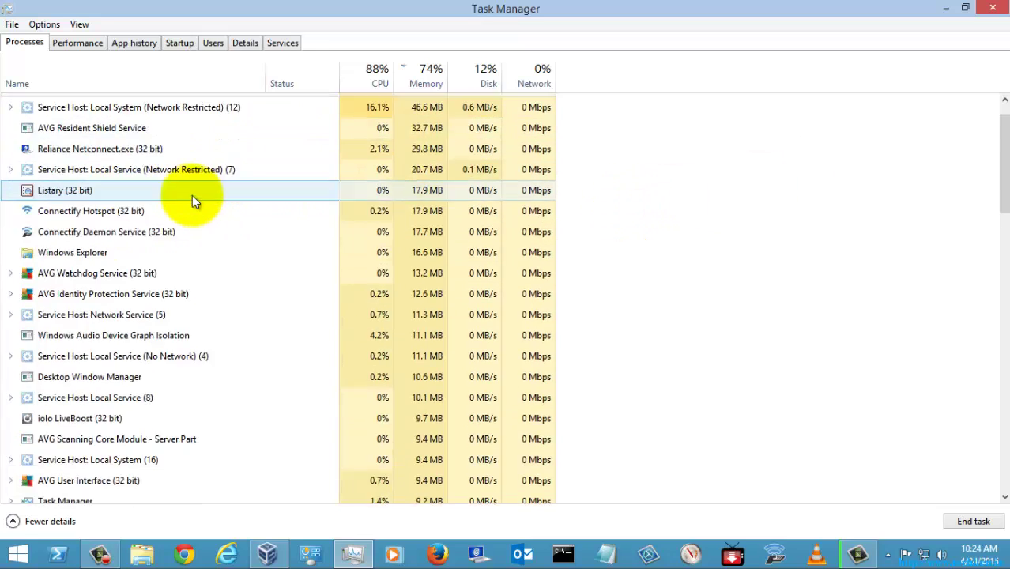
pyautogui.scroll(-5, 192, 196)
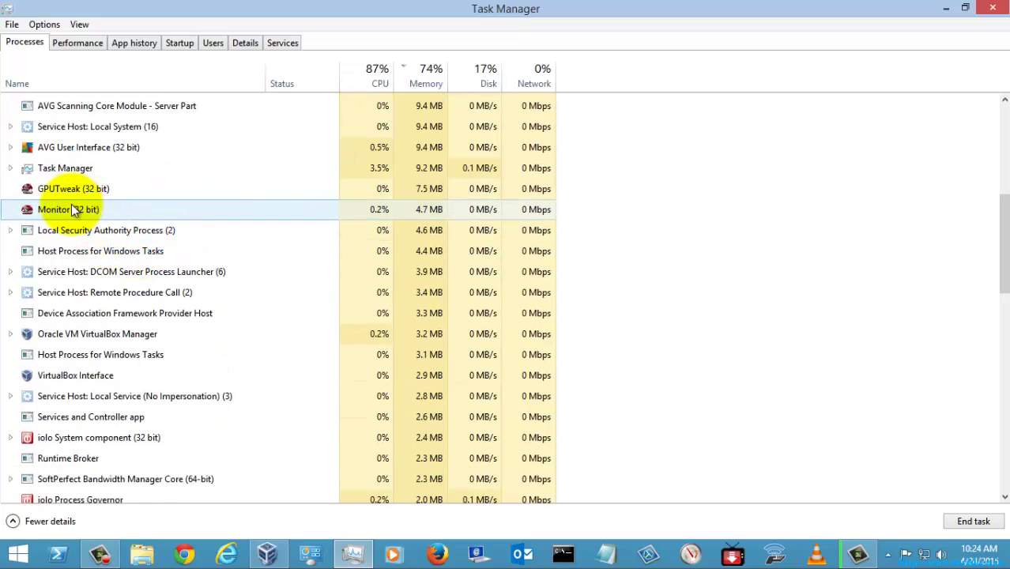
pyautogui.click(63, 215)
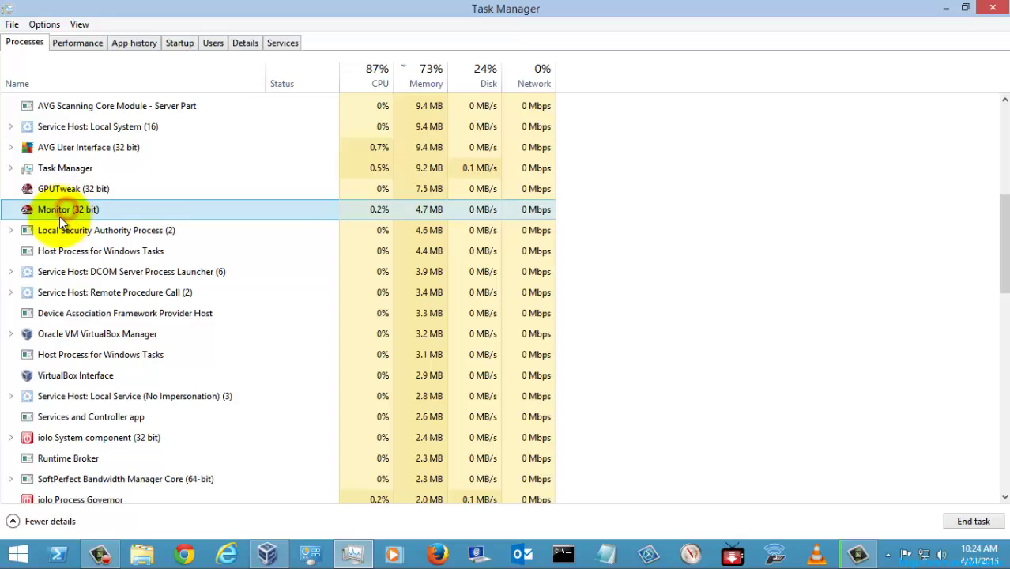
pyautogui.click(980, 524)
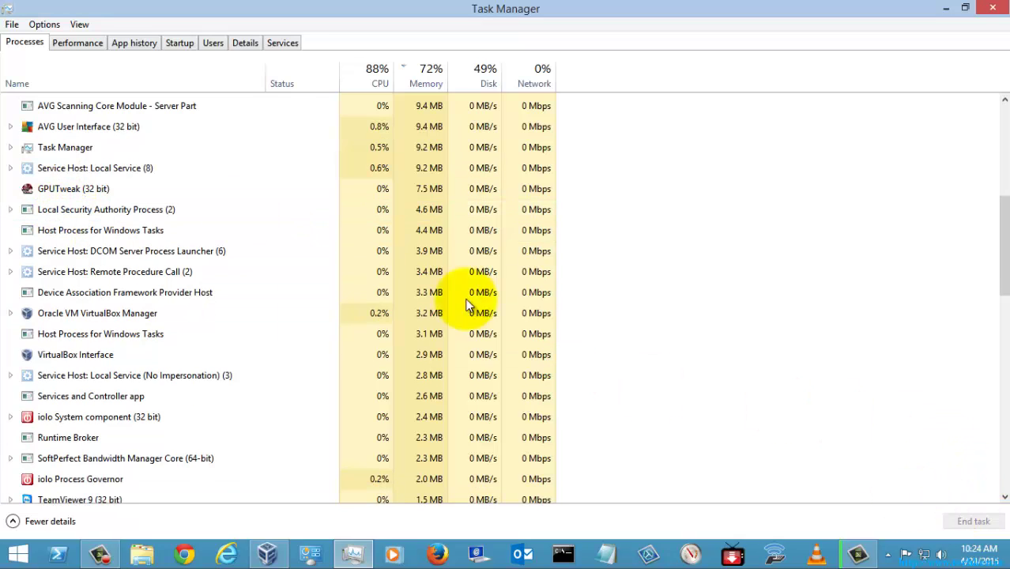
pyautogui.rightClick(87, 189)
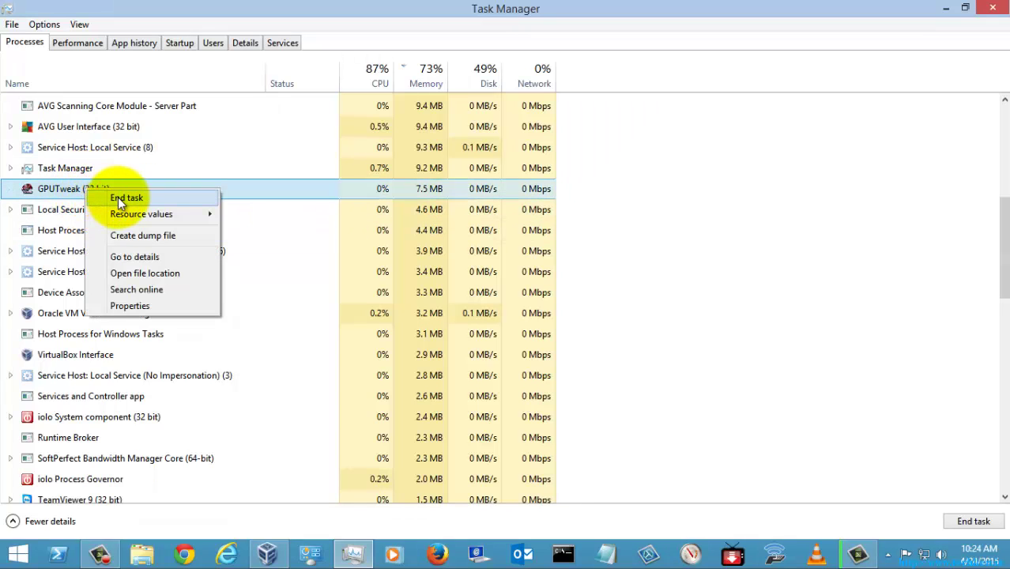
pyautogui.click(117, 197)
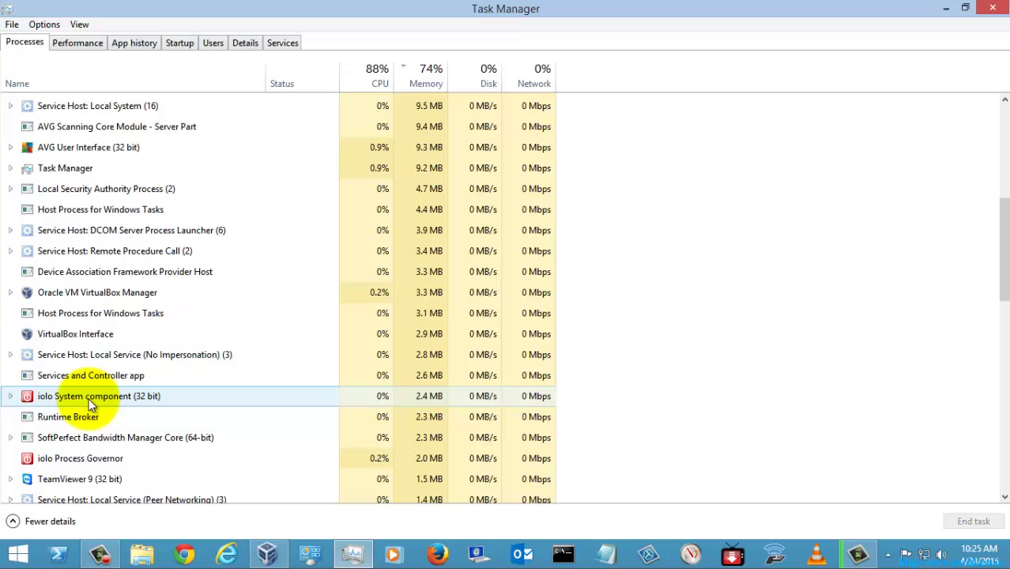
# - Expand the TeamViewer 9 (32 bit) process to list its underlying service
pyautogui.scroll(-2, 86, 398)
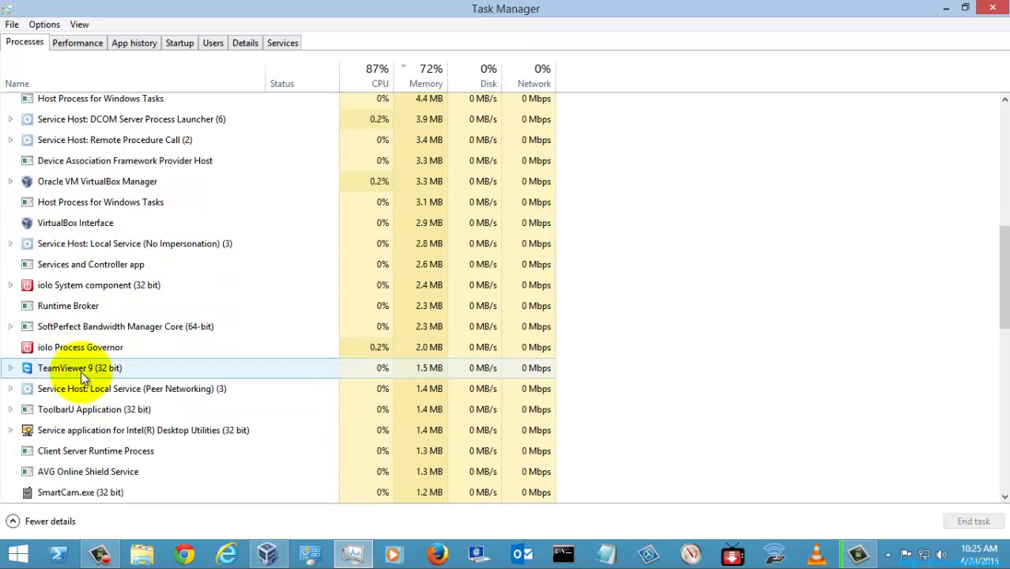
pyautogui.click(81, 368)
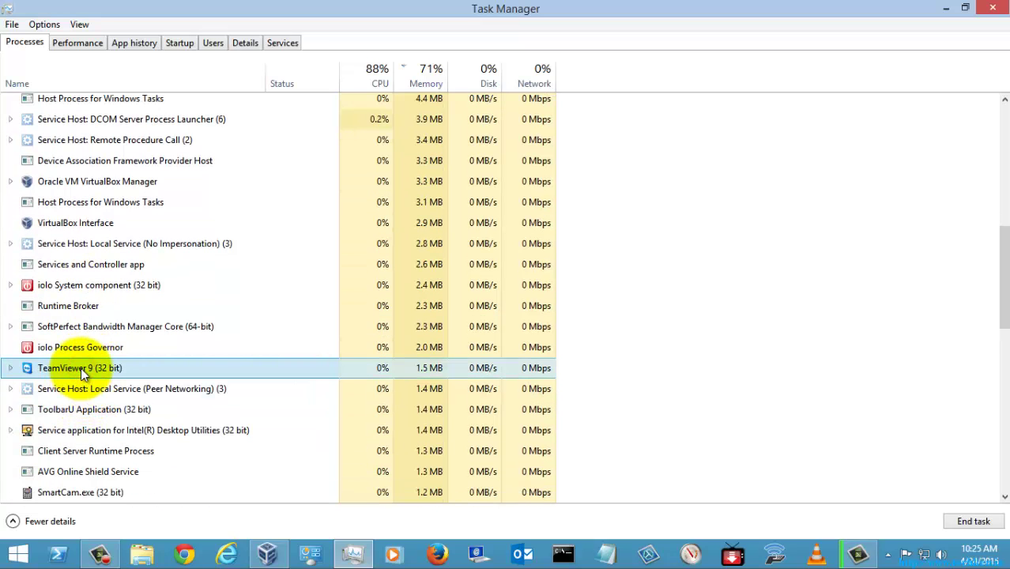
pyautogui.rightClick(81, 367)
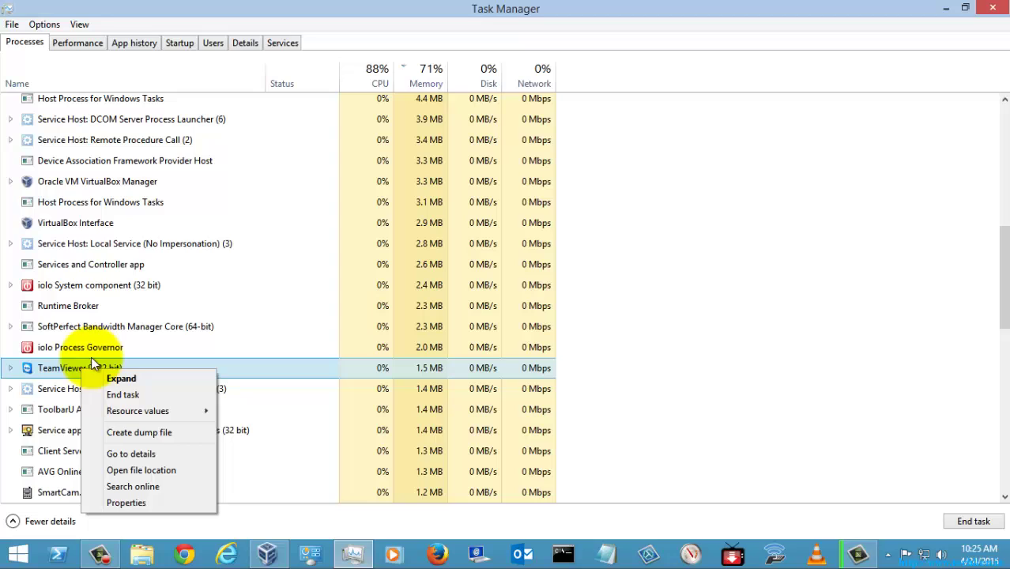
pyautogui.click(128, 381)
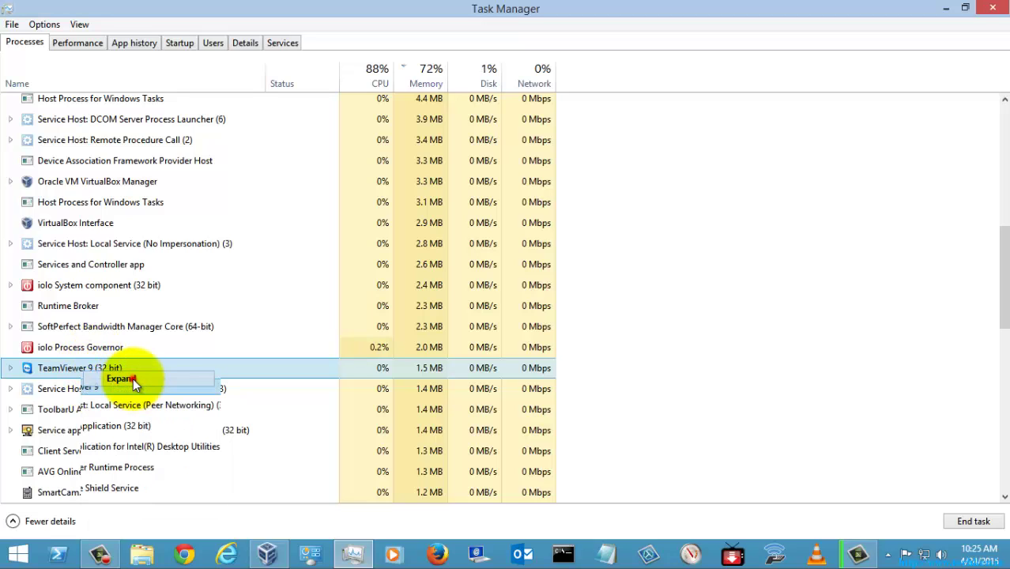
# - Review the resource value options for TeamViewer 9 and locate its TeamViewer_Service.exe entry in the detailed process list
pyautogui.rightClick(86, 366)
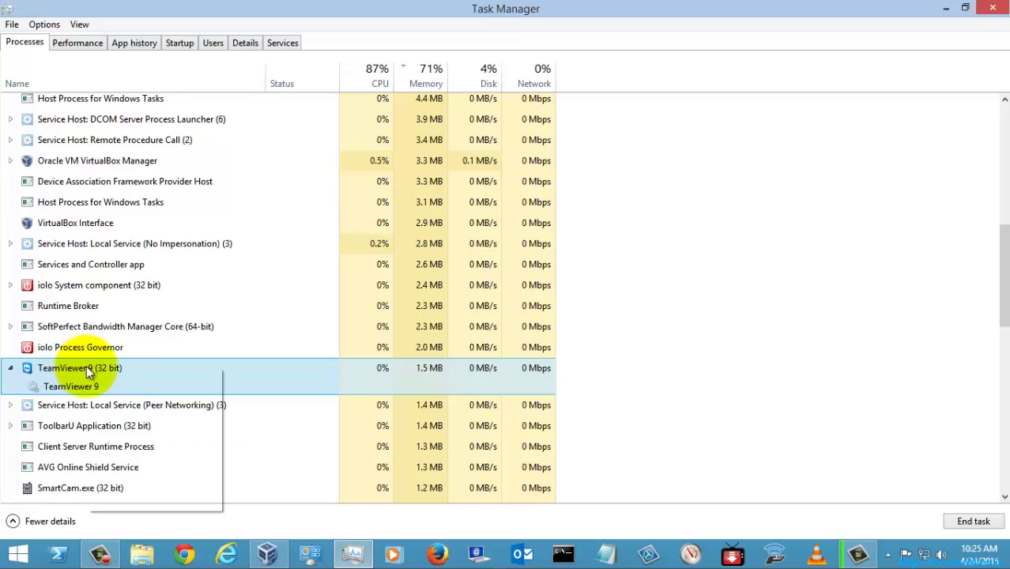
pyautogui.moveTo(141, 411)
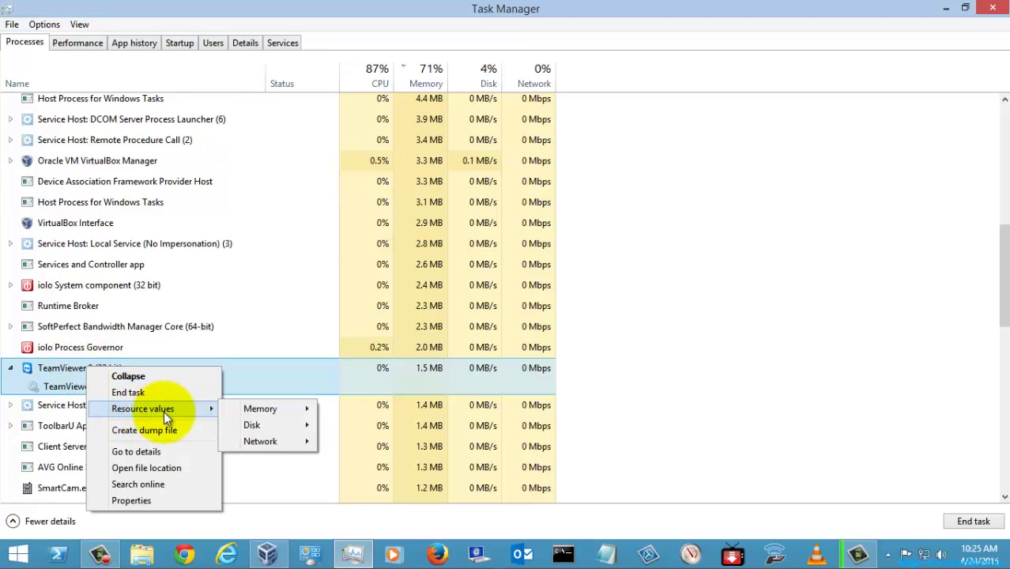
pyautogui.moveTo(291, 411)
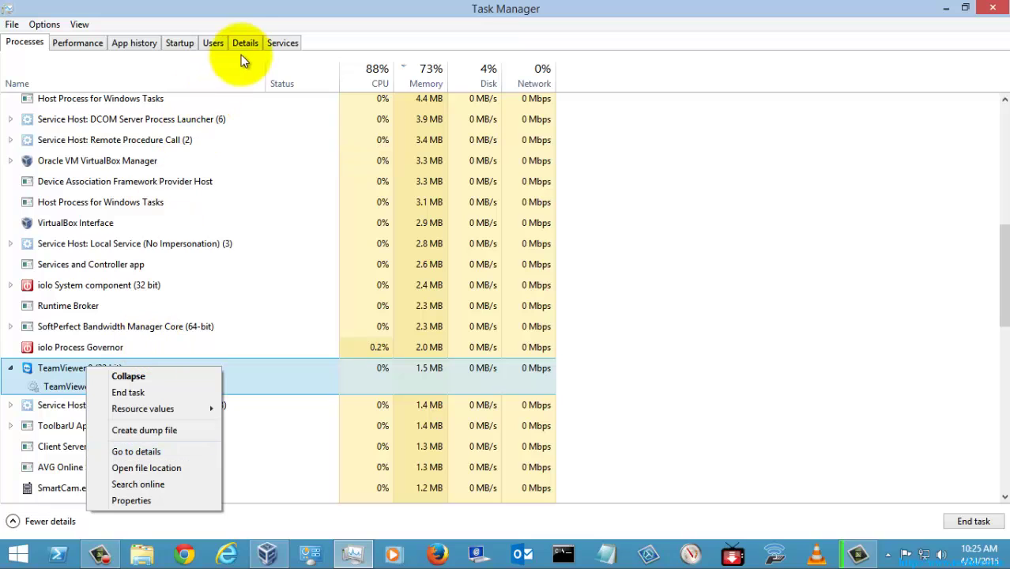
pyautogui.click(130, 452)
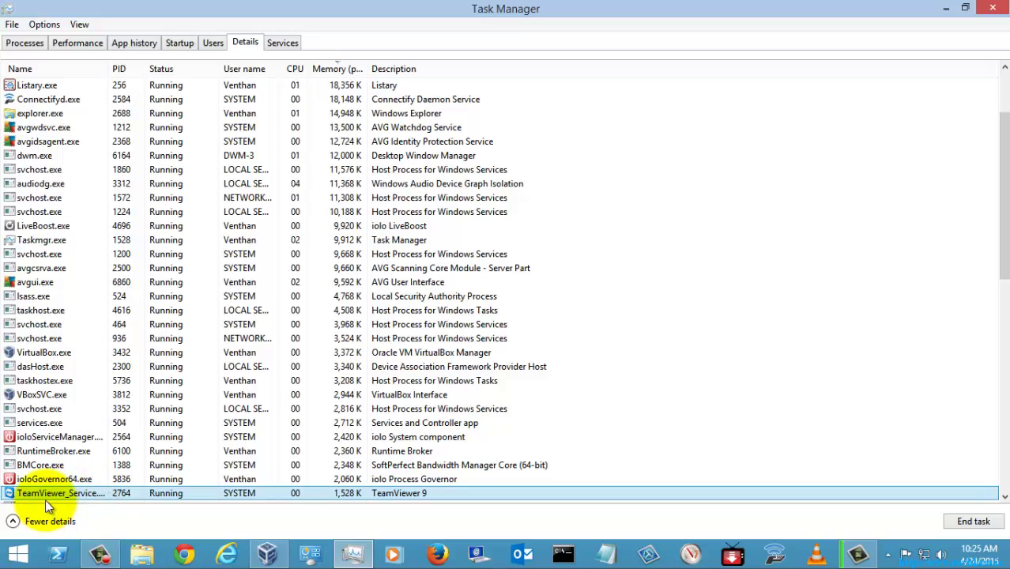
pyautogui.hotkey('shift', 'Up')
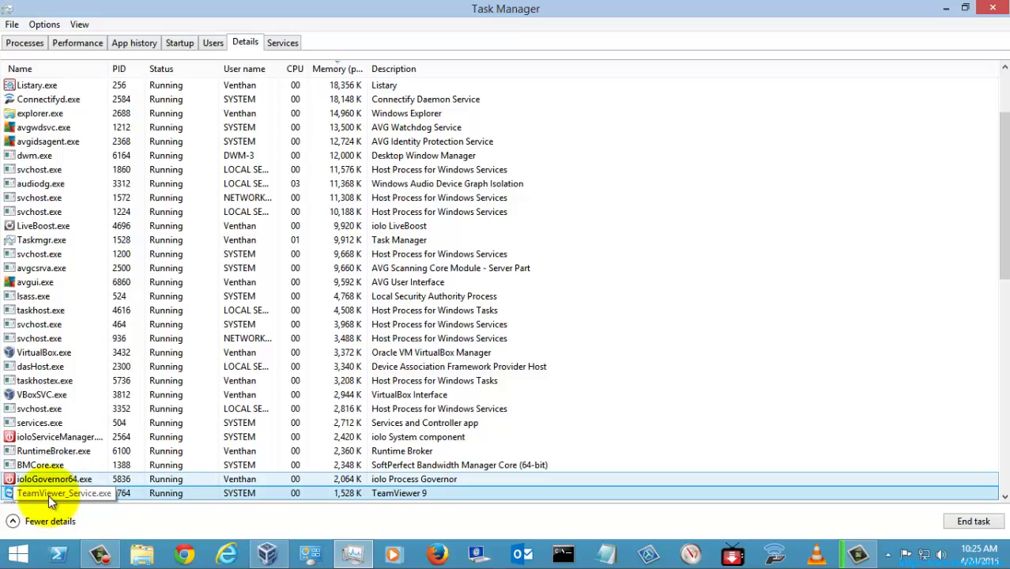
pyautogui.click(49, 495)
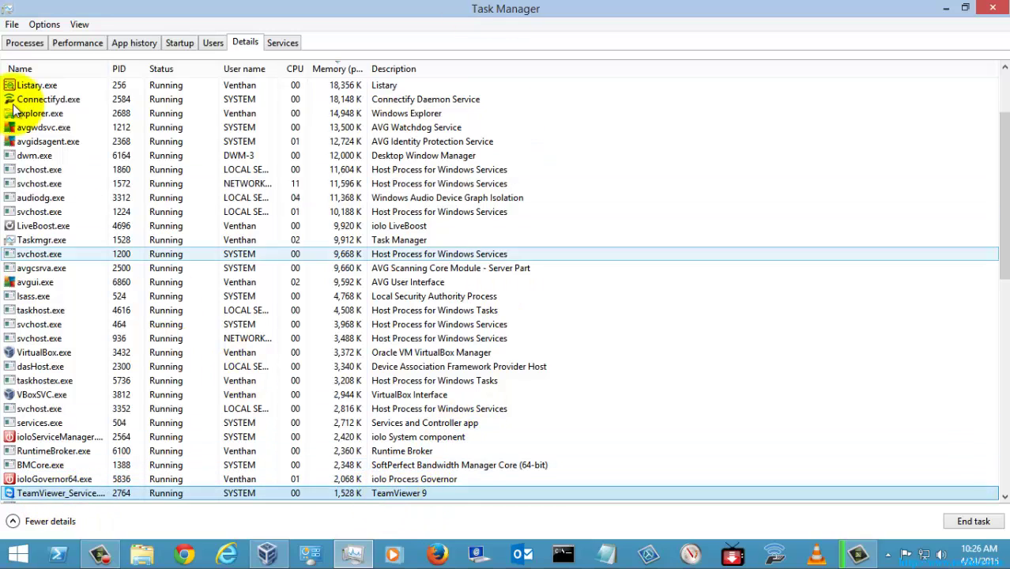
# - Return to the process overview, open the file location of TeamViewer 9 (32 bit) and select TeamViewer_Service.exe in its folder
pyautogui.click(17, 49)
pyautogui.scroll(-8, 121, 420)
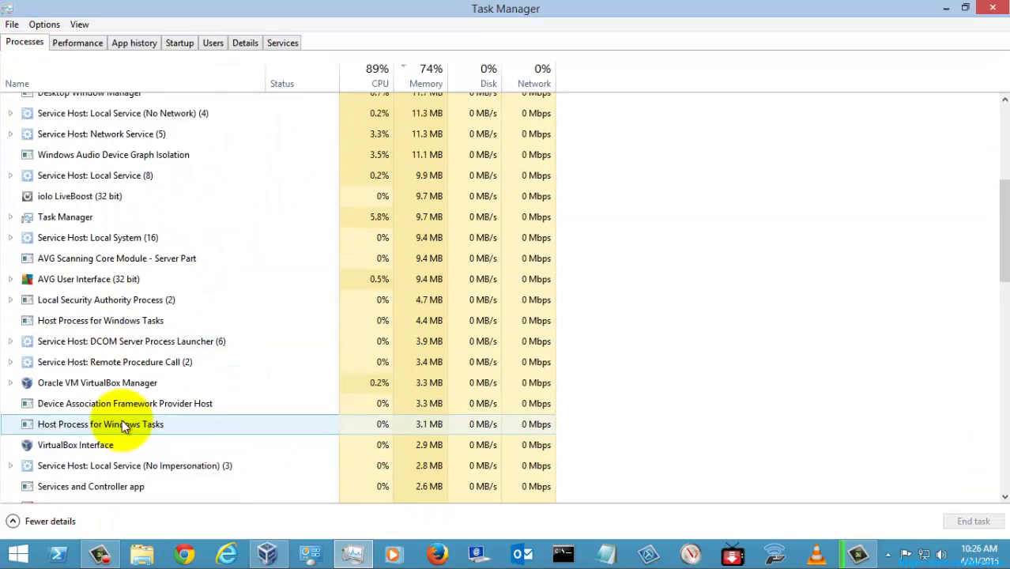
pyautogui.scroll(-1, 122, 420)
pyautogui.rightClick(93, 256)
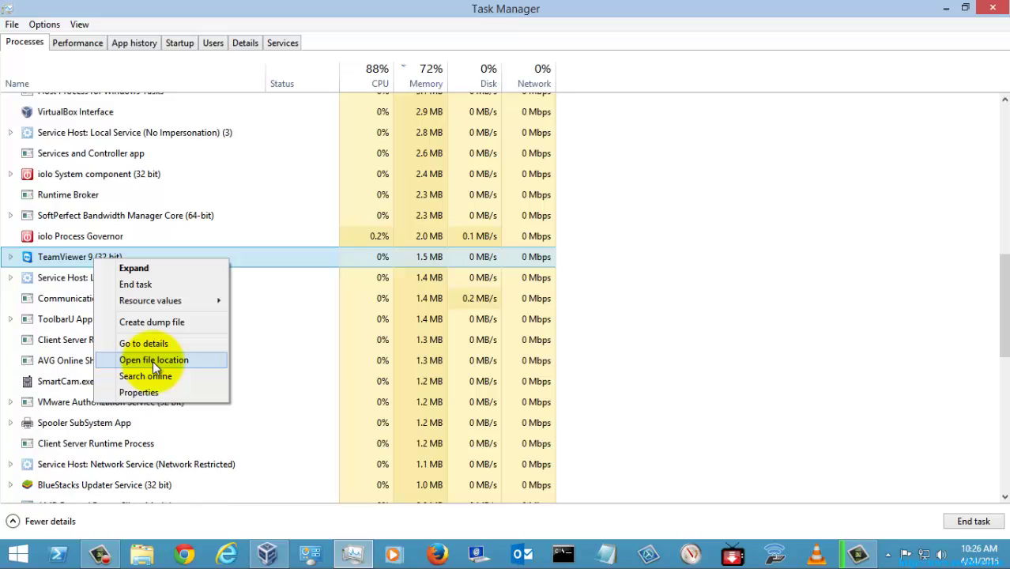
pyautogui.click(154, 360)
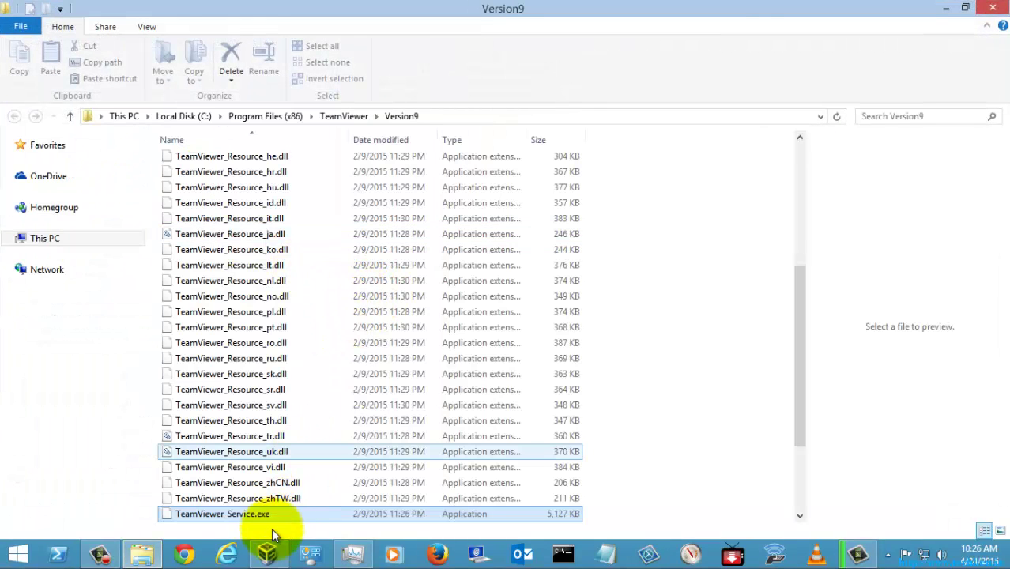
pyautogui.click(242, 513)
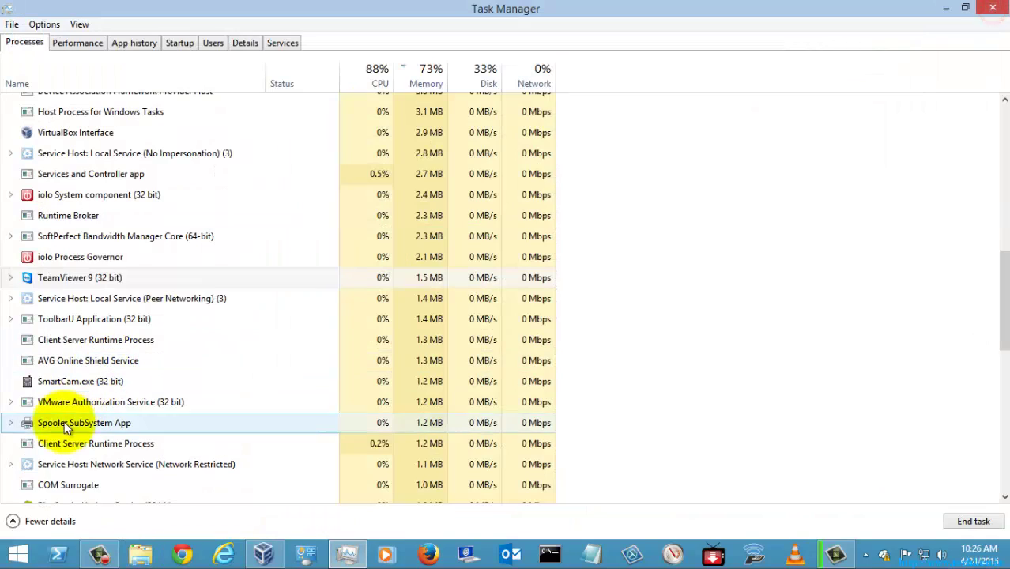
# - View the file properties of the TeamViewer 9 (32 bit) process and close them without changes
pyautogui.rightClick(83, 278)
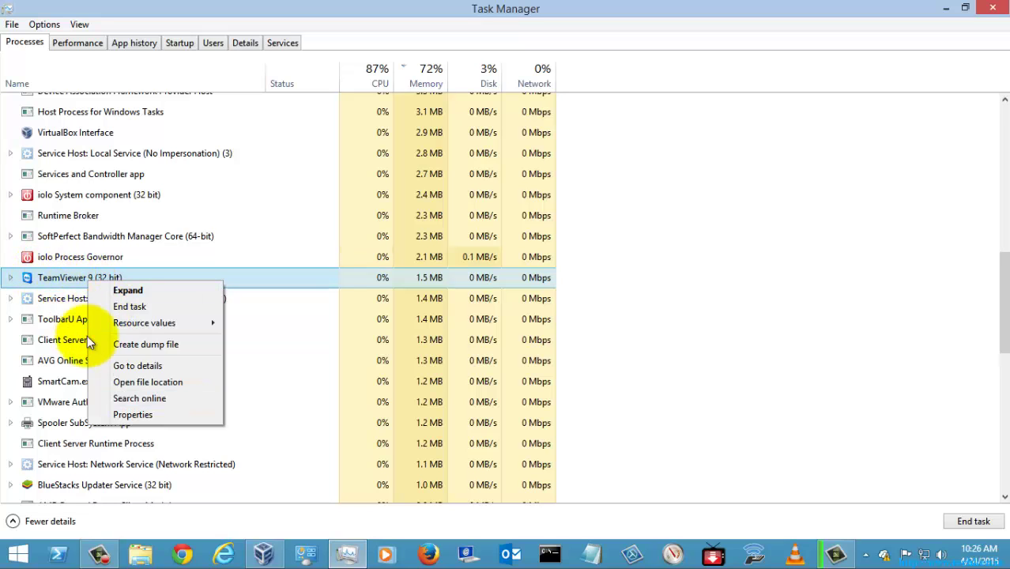
pyautogui.click(127, 417)
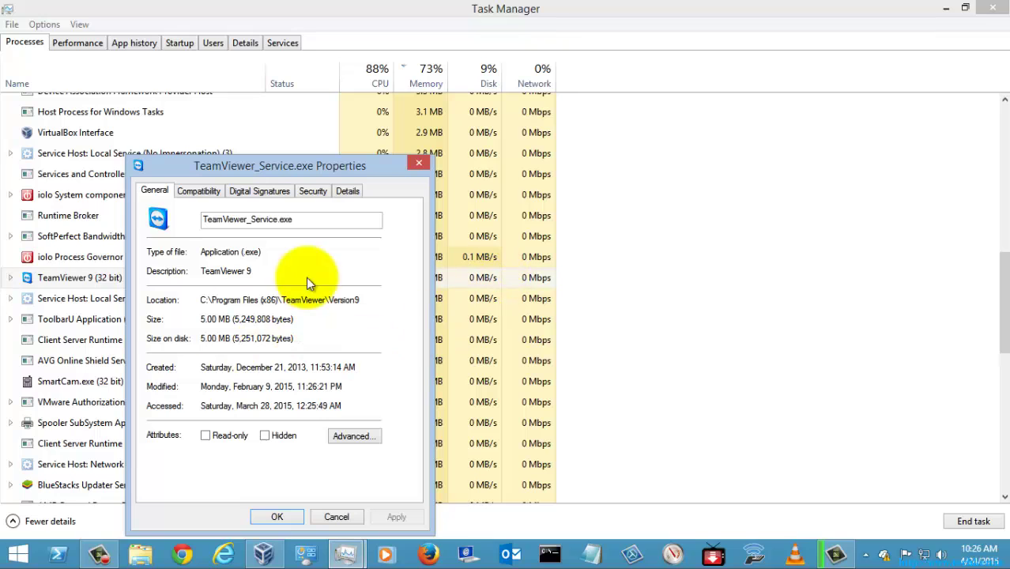
pyautogui.click(325, 517)
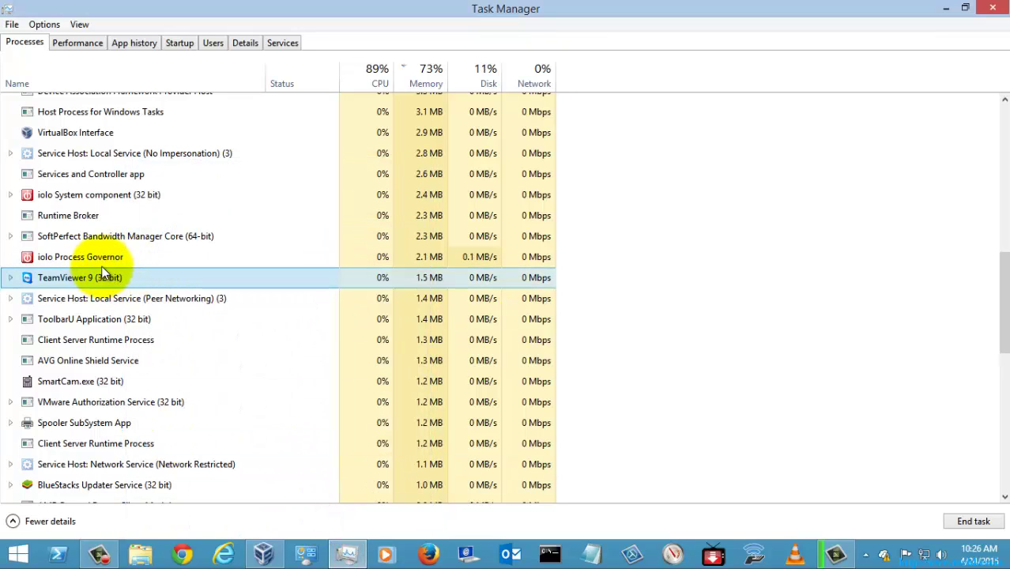
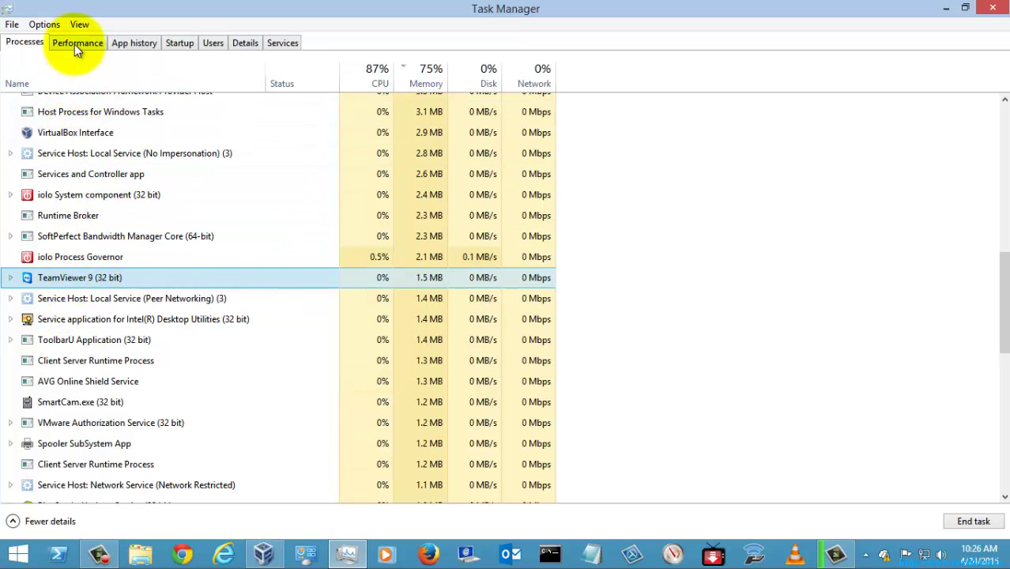
# - Sort the processes by CPU usage in descending order, inspect the highest entries, and reverse the order
pyautogui.click(366, 72)
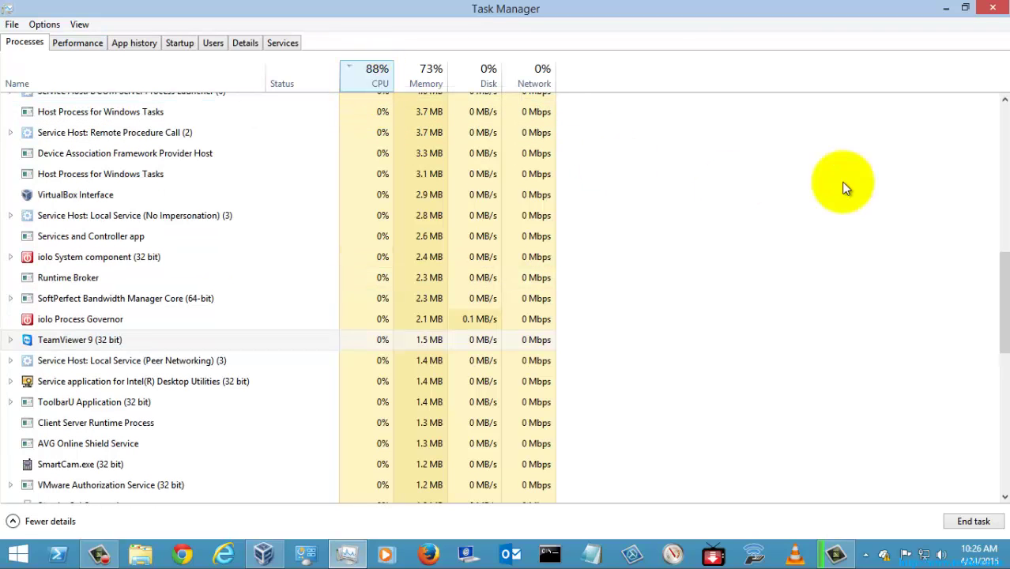
pyautogui.moveTo(998, 255); pyautogui.dragTo(1001, 107)
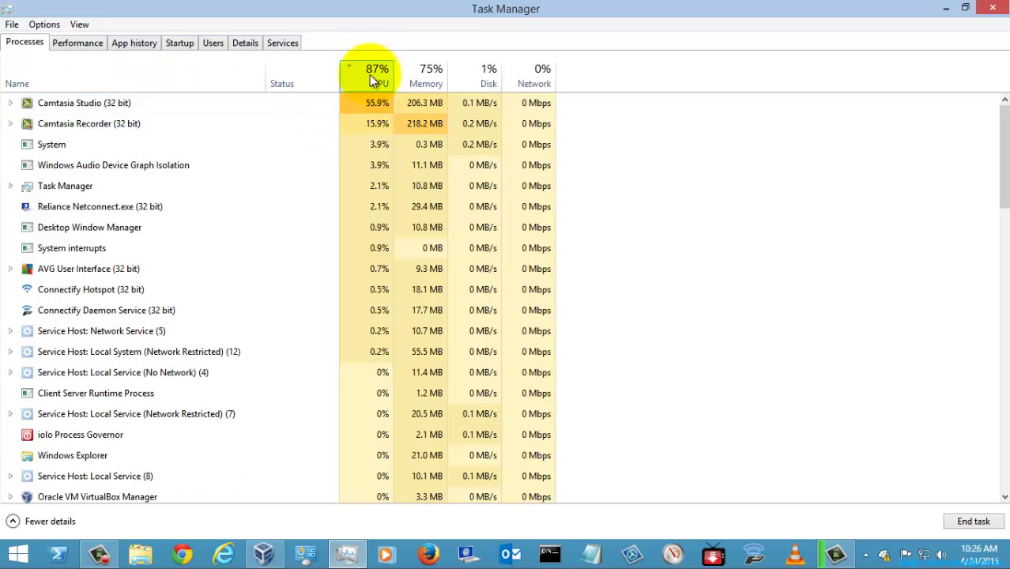
pyautogui.click(370, 72)
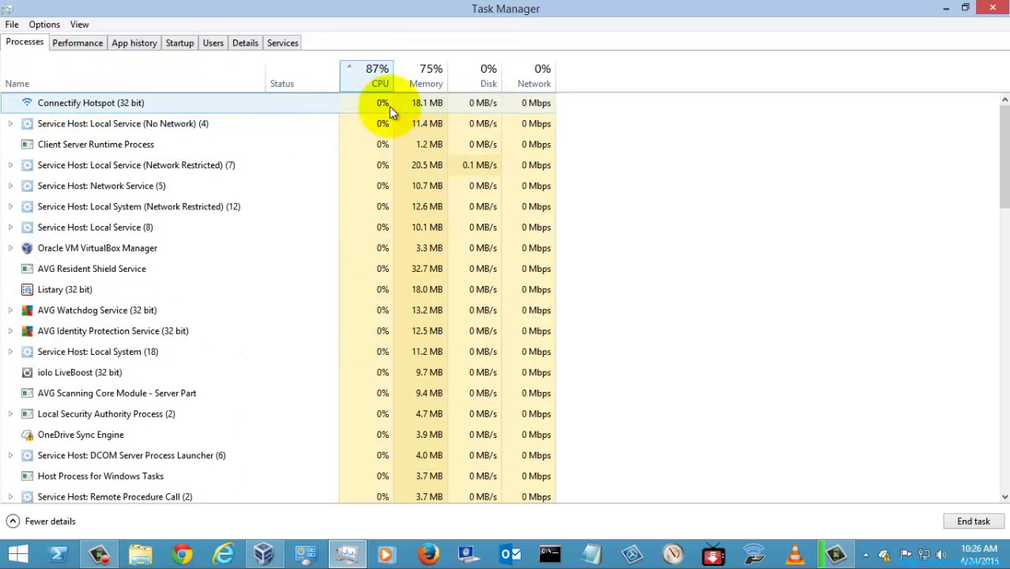
# - Sort the processes by memory usage, and after that by disk usage in descending order
pyautogui.click(437, 84)
pyautogui.click(437, 84)
pyautogui.click(437, 83)
pyautogui.click(488, 79)
pyautogui.click(481, 75)
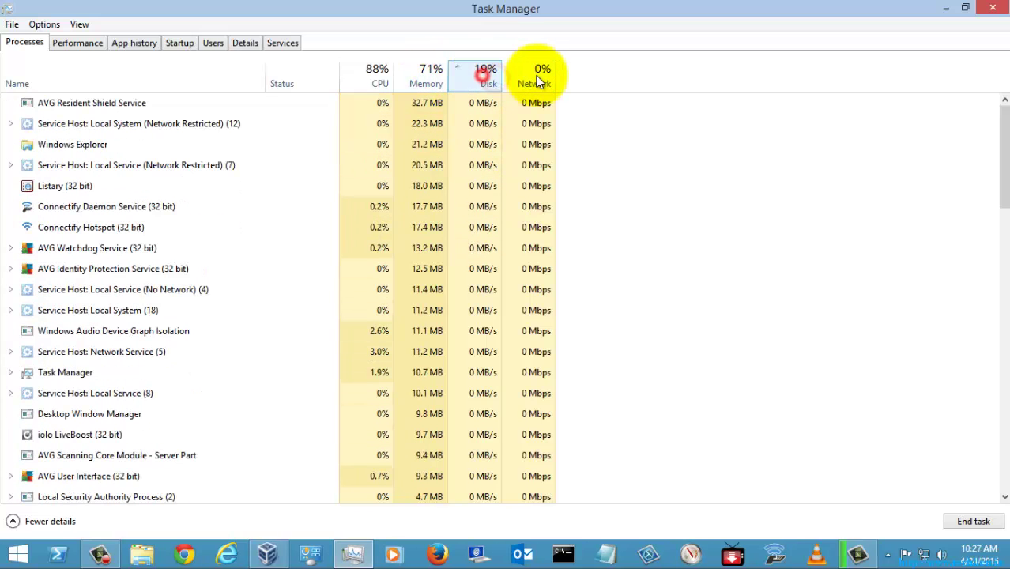
pyautogui.click(482, 75)
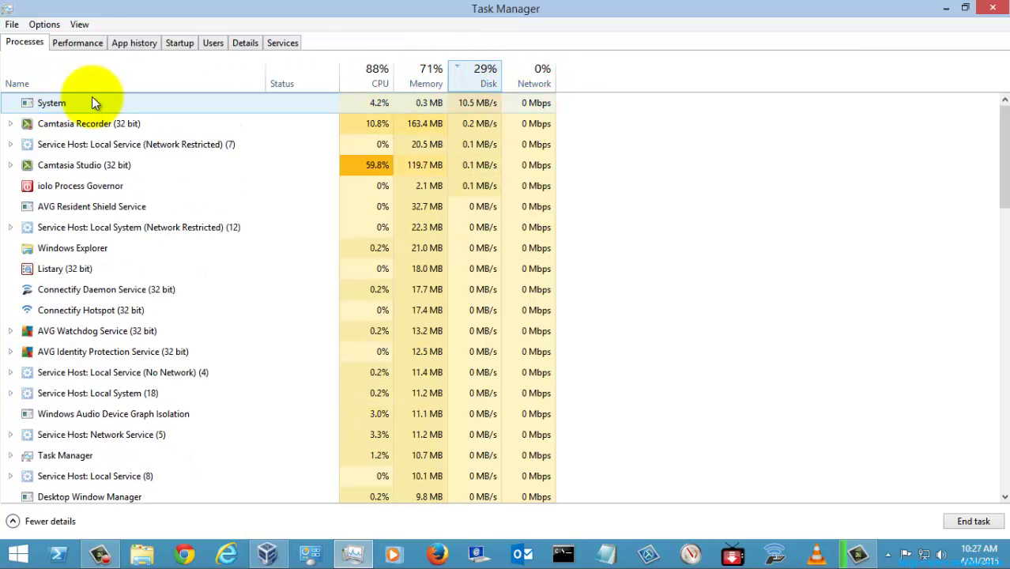
# - Show the performance statistics with the memory usage graph
pyautogui.click(87, 45)
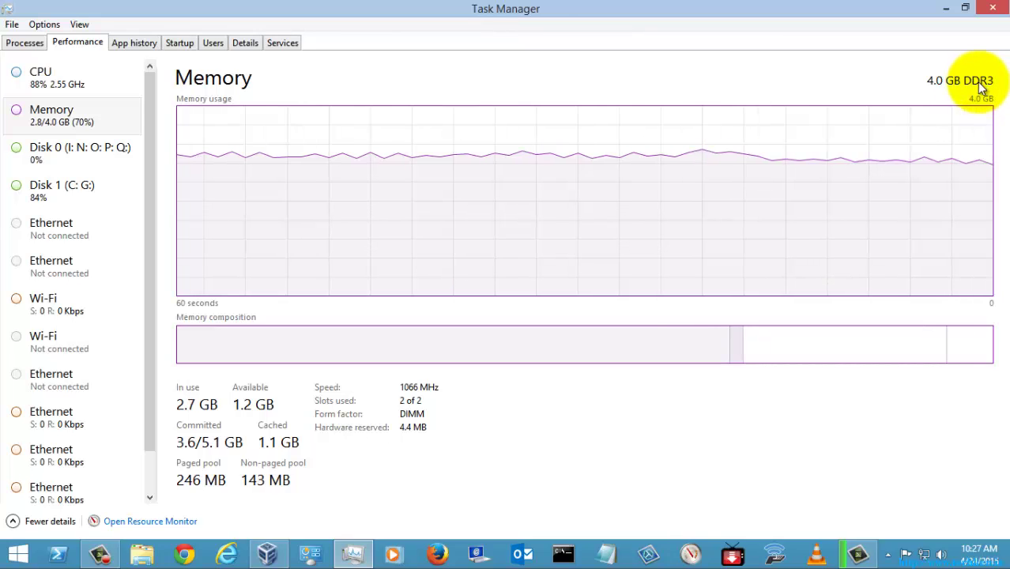
# - View the performance graphs of the CPU, memory, Disk 0 (I: N: O: P: Q:) and Disk 1 (C: G:)
pyautogui.click(43, 77)
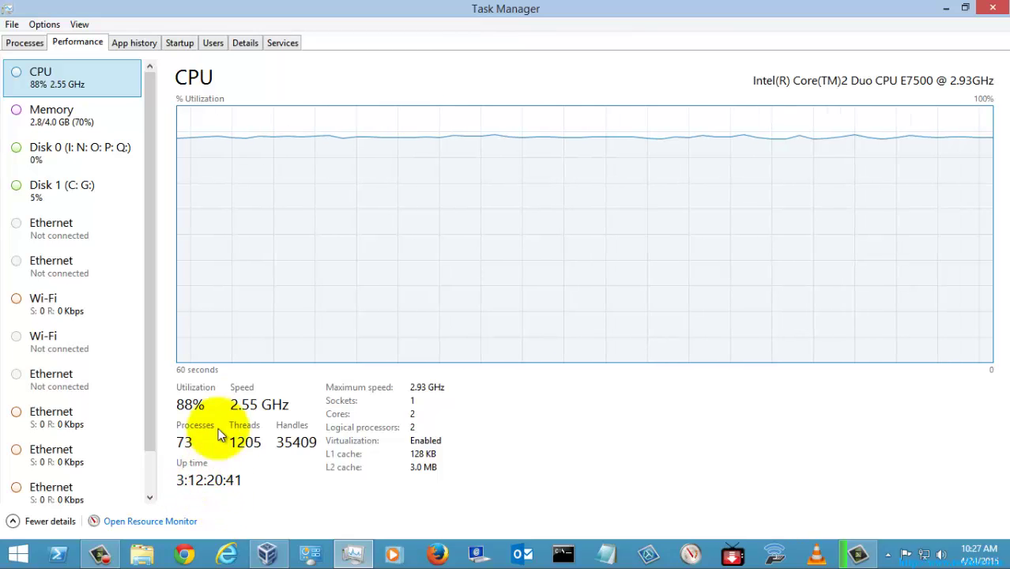
pyautogui.click(66, 112)
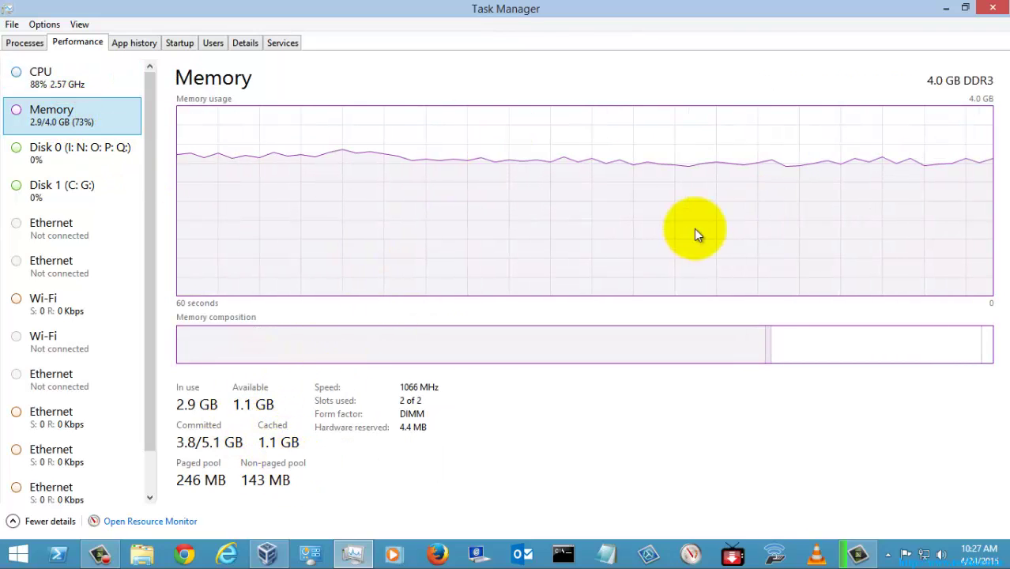
pyautogui.click(80, 153)
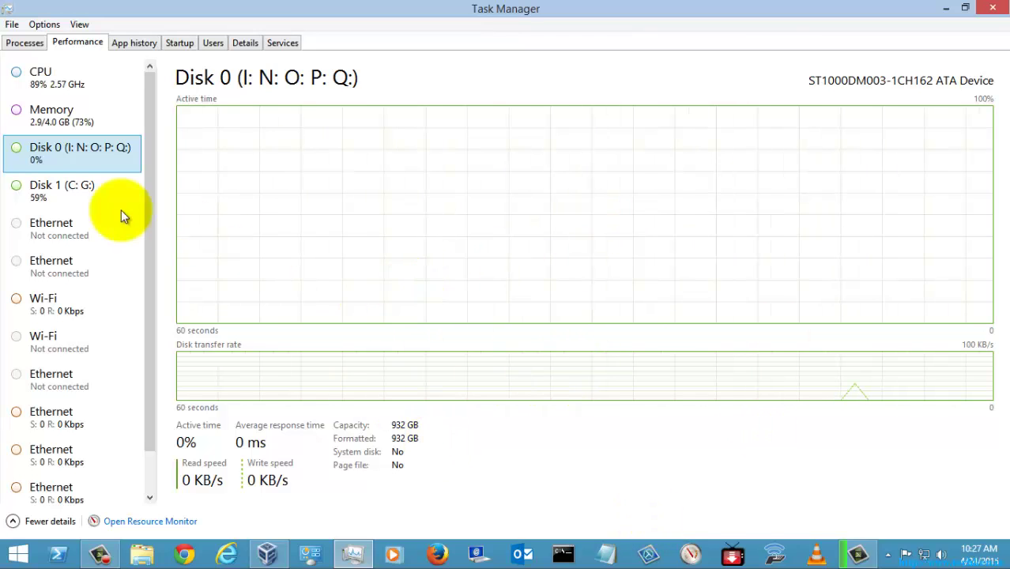
pyautogui.click(63, 192)
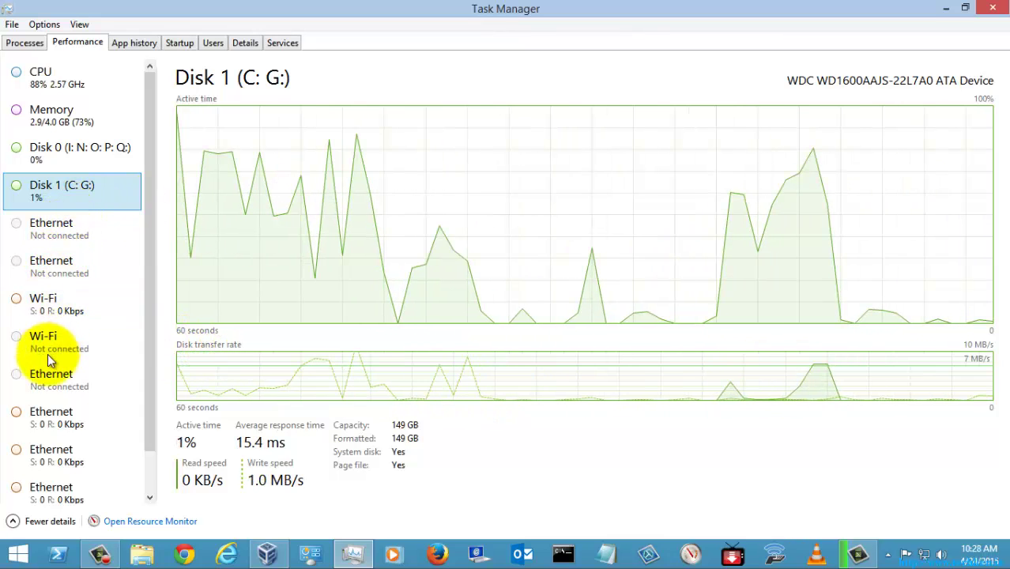
# - Inspect the throughput statistics of the connected Wi-Fi and Ethernet adapters, and return to the CPU graph
pyautogui.moveTo(145, 302); pyautogui.dragTo(68, 442)
pyautogui.click(57, 263)
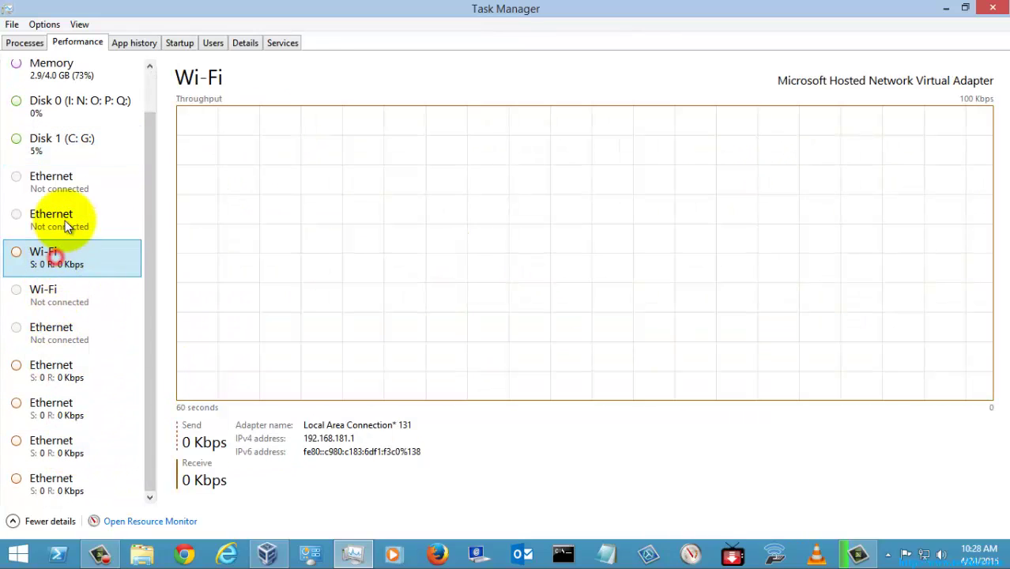
pyautogui.click(57, 376)
pyautogui.click(52, 415)
pyautogui.click(57, 448)
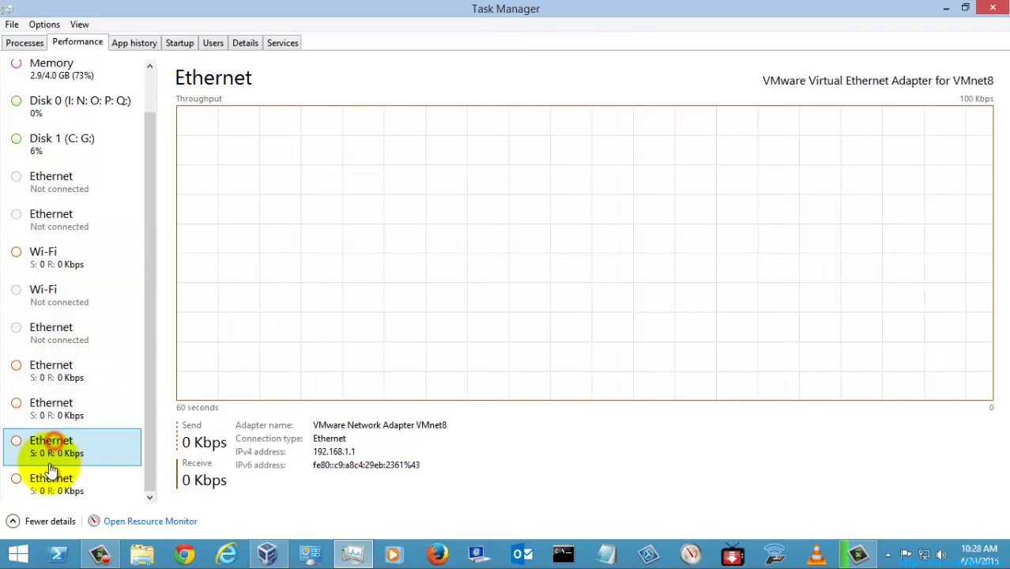
pyautogui.click(43, 484)
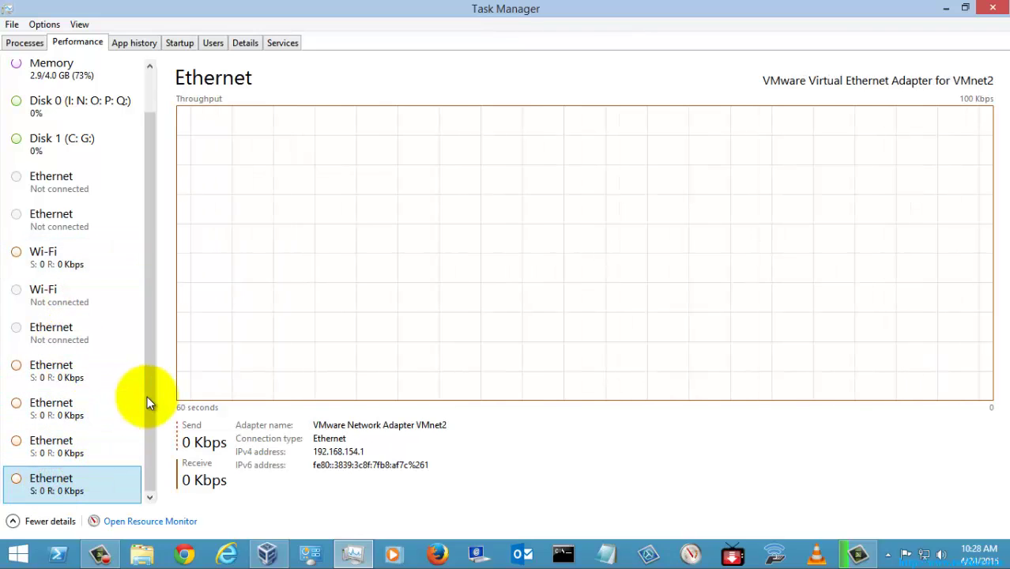
pyautogui.moveTo(147, 391); pyautogui.dragTo(152, 297)
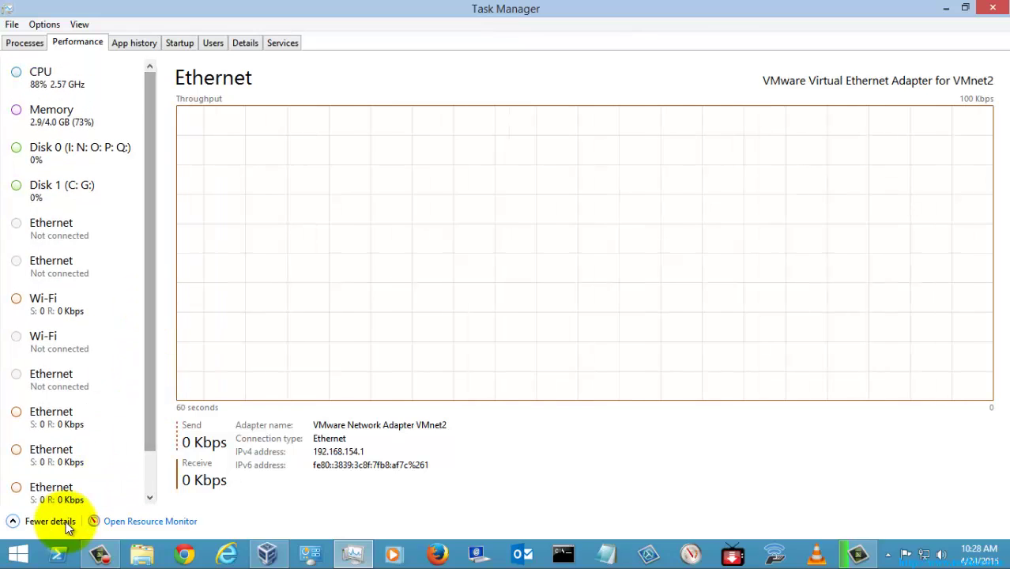
pyautogui.click(51, 454)
pyautogui.click(51, 418)
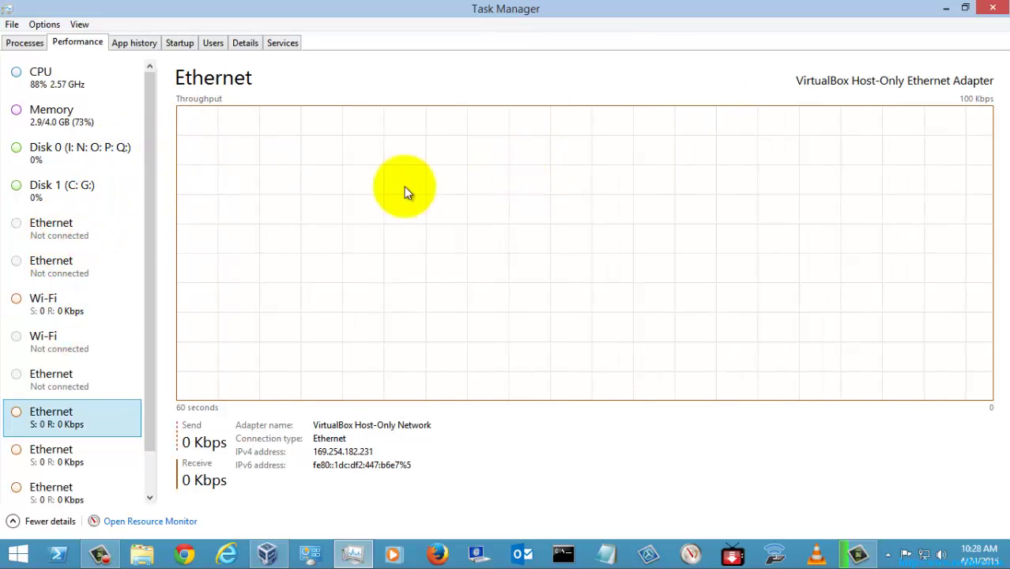
pyautogui.click(149, 206)
pyautogui.click(70, 81)
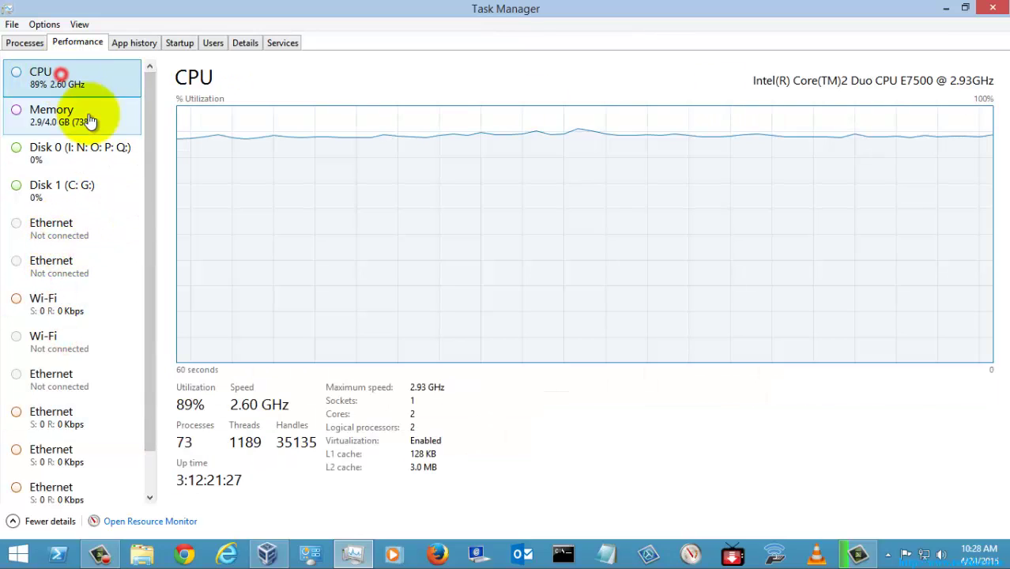
# - Sort the app usage history by CPU time, network, metered network and finally tile updates, and select the Skype entry
pyautogui.click(130, 41)
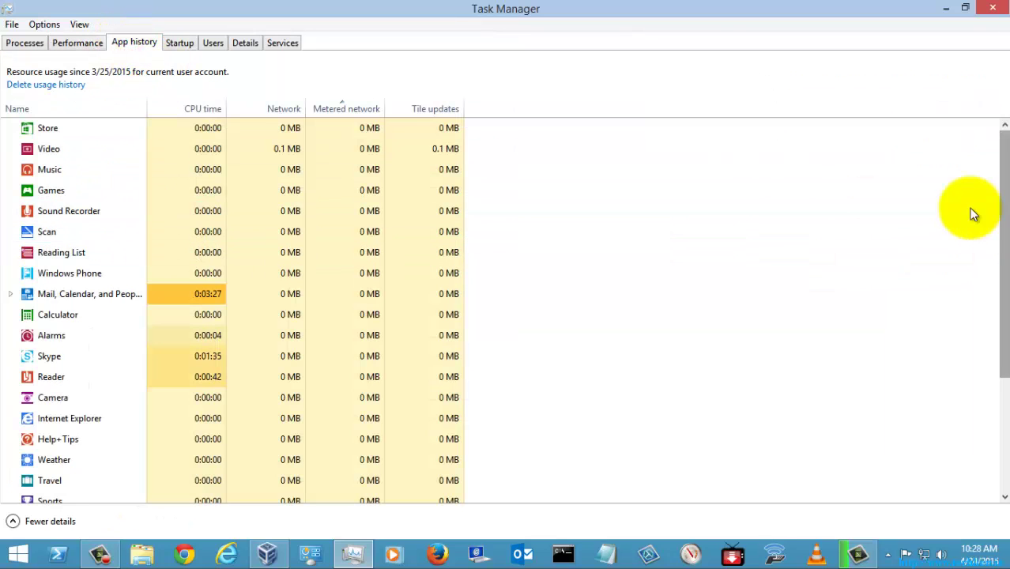
pyautogui.click(197, 108)
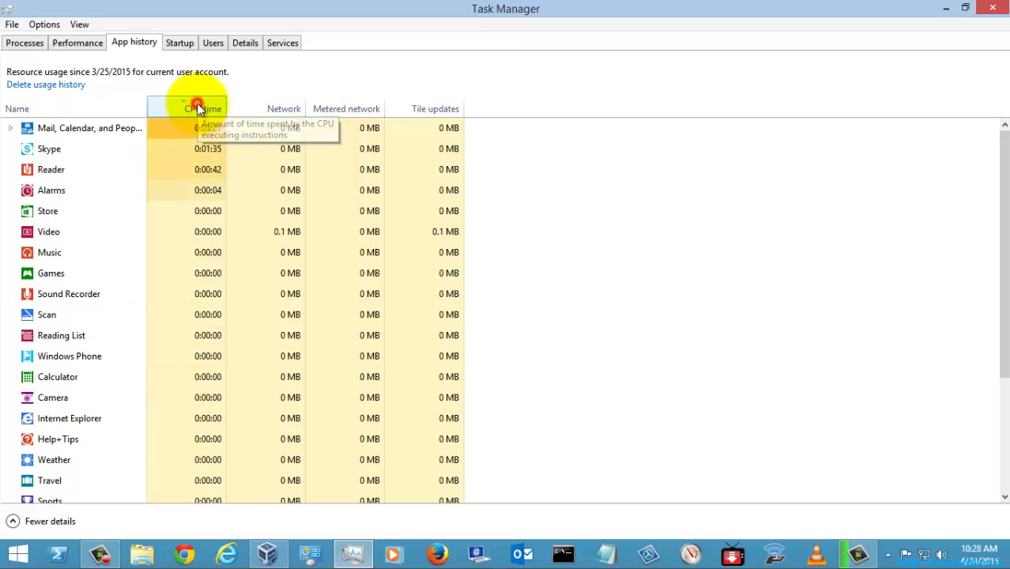
pyautogui.click(275, 110)
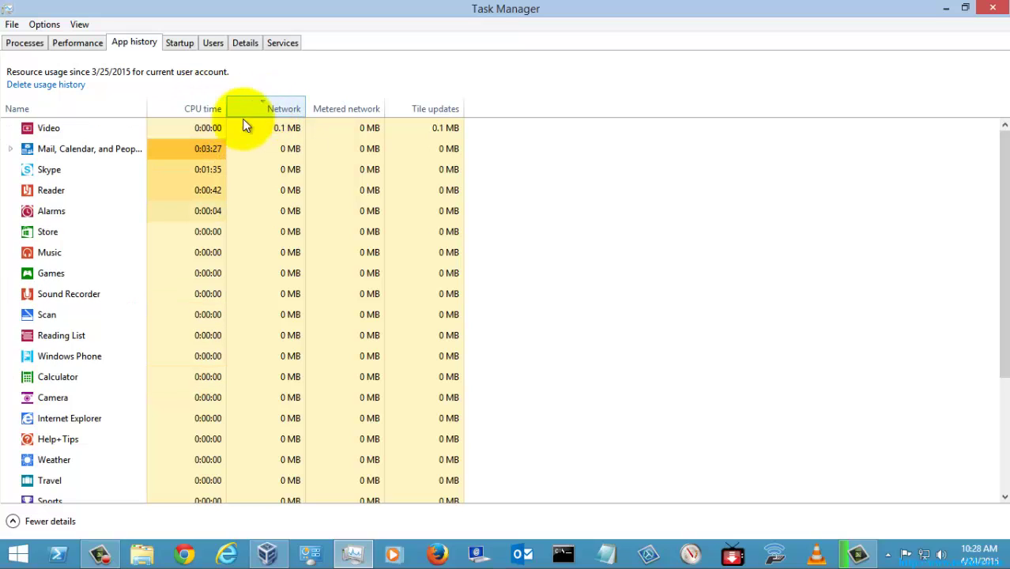
pyautogui.click(64, 254)
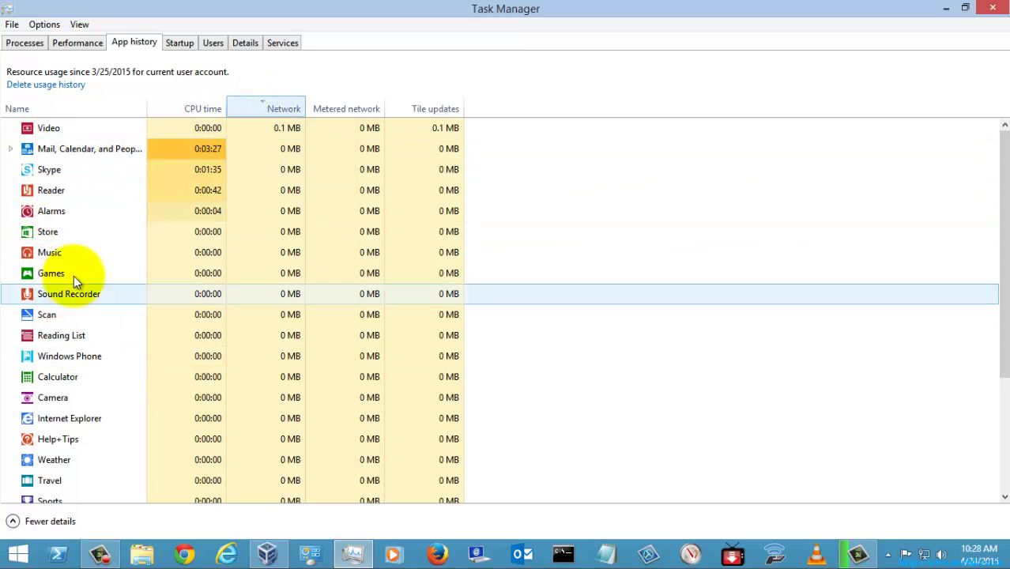
pyautogui.click(349, 108)
pyautogui.click(444, 108)
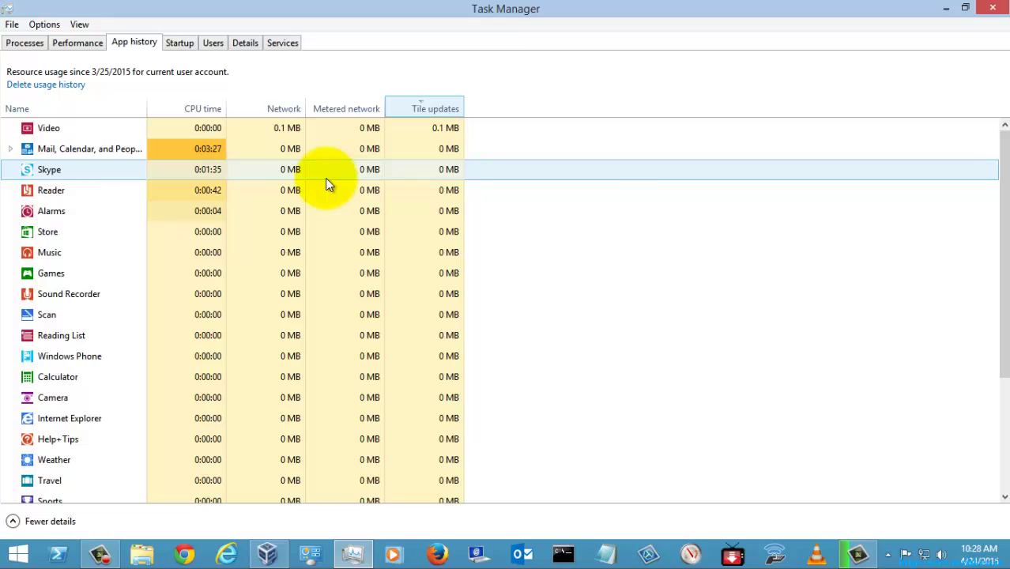
pyautogui.click(47, 193)
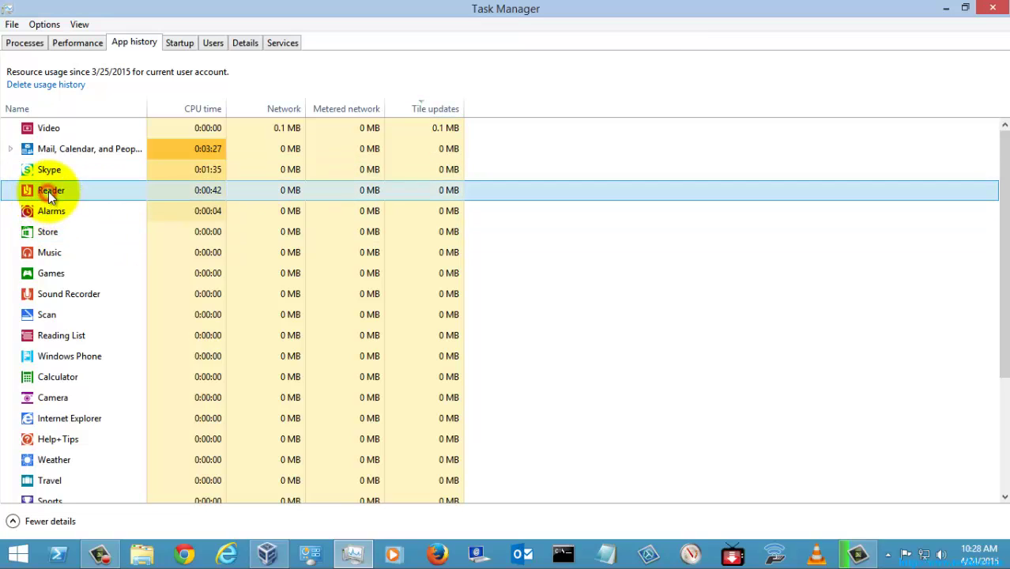
pyautogui.click(53, 174)
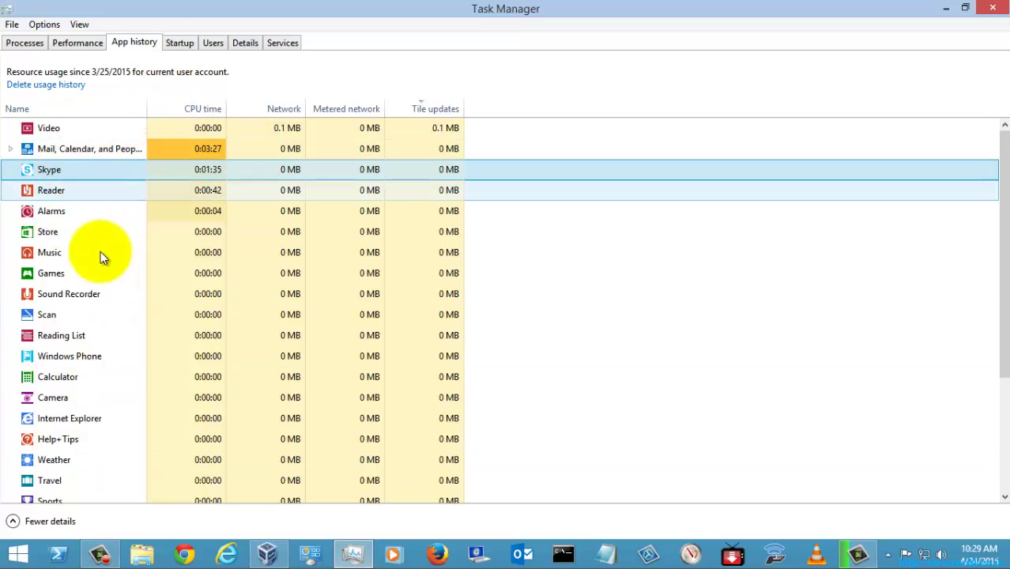
# - Disable the Listary startup entry, re-enable it, and check its available actions without choosing one
pyautogui.click(177, 43)
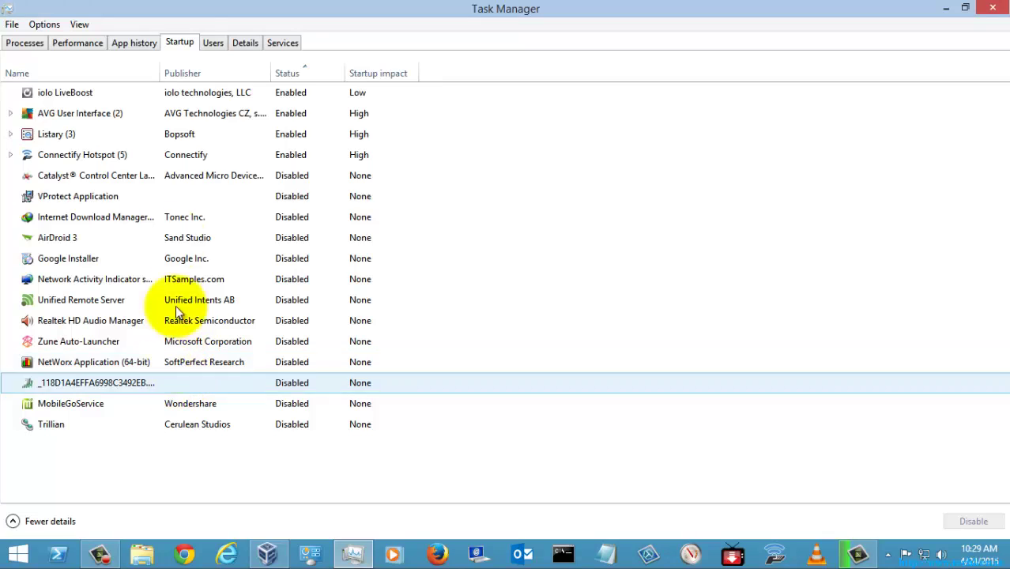
pyautogui.click(177, 135)
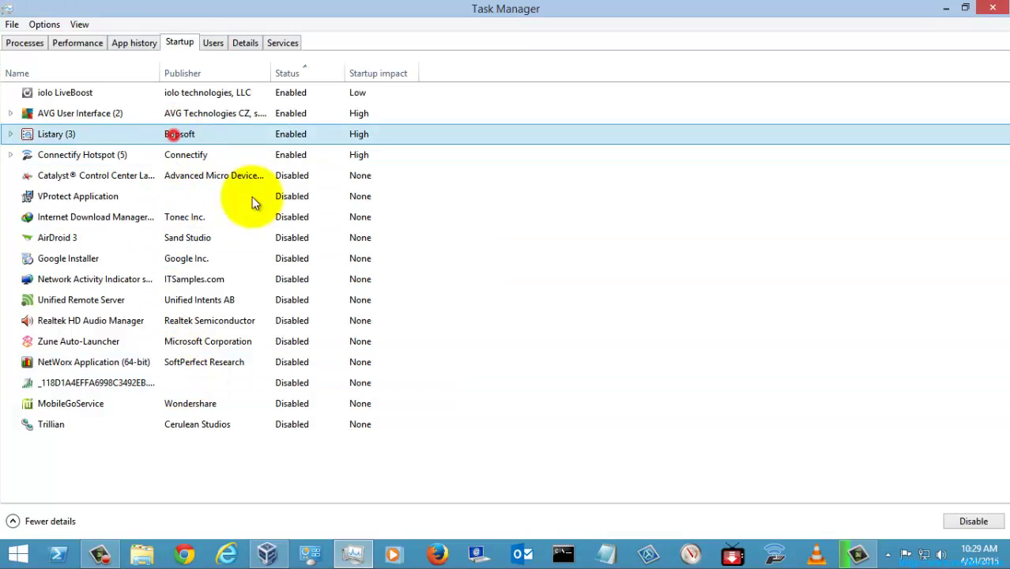
pyautogui.click(973, 522)
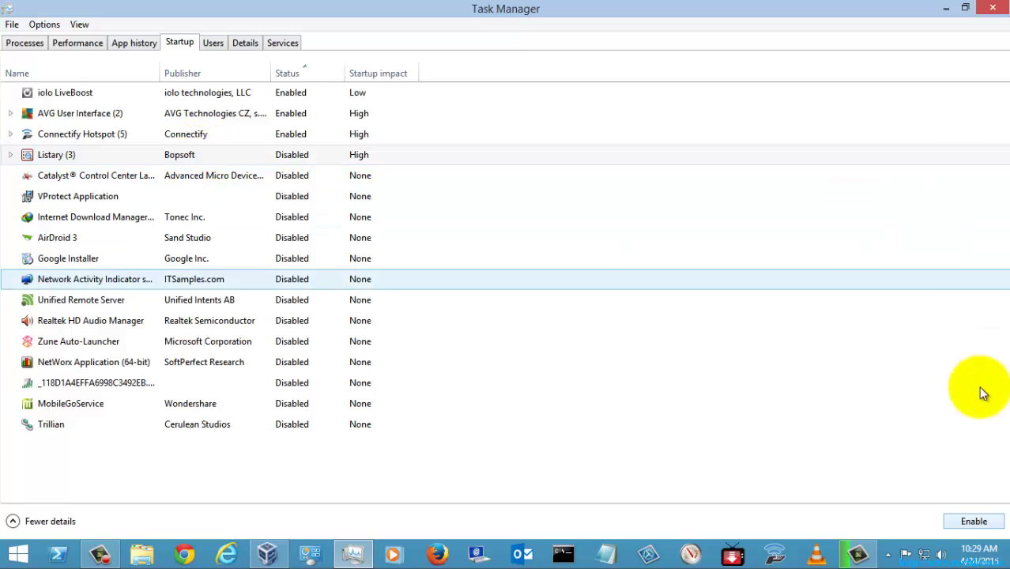
pyautogui.click(974, 522)
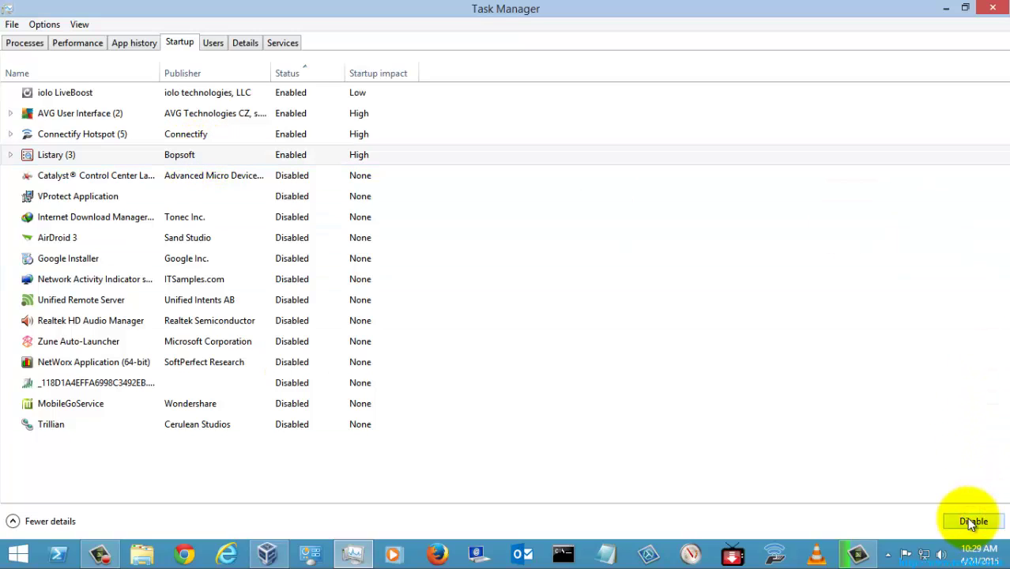
pyautogui.rightClick(201, 159)
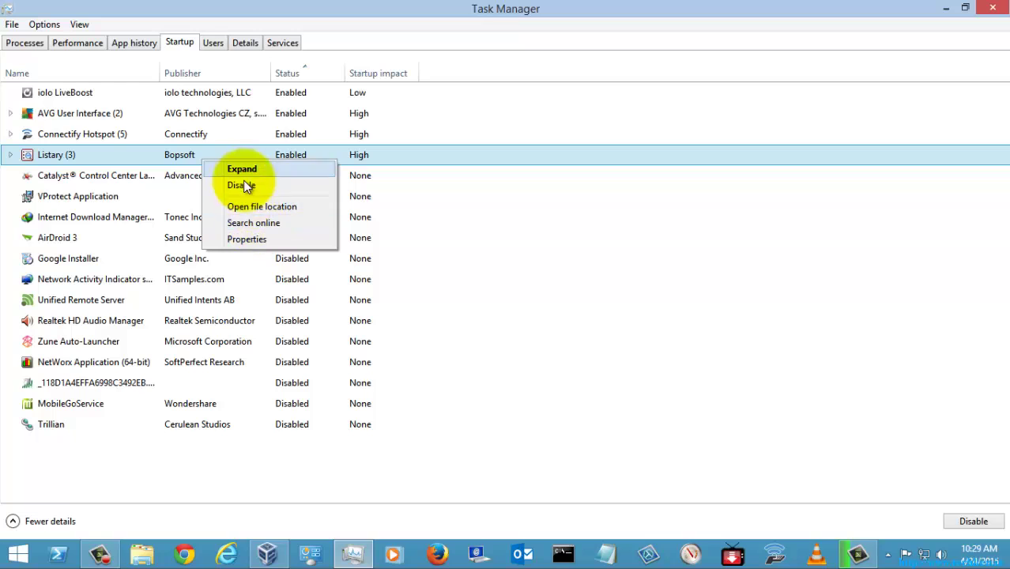
pyautogui.click(484, 242)
pyautogui.click(484, 241)
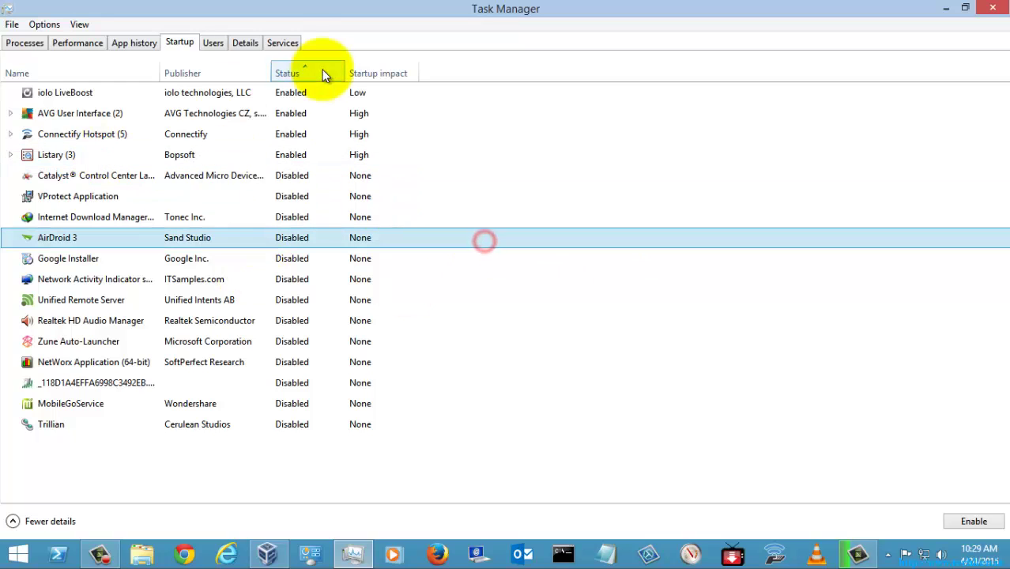
# - View the signed-in user's resource usage and the detailed list of running processes
pyautogui.click(213, 43)
pyautogui.click(95, 103)
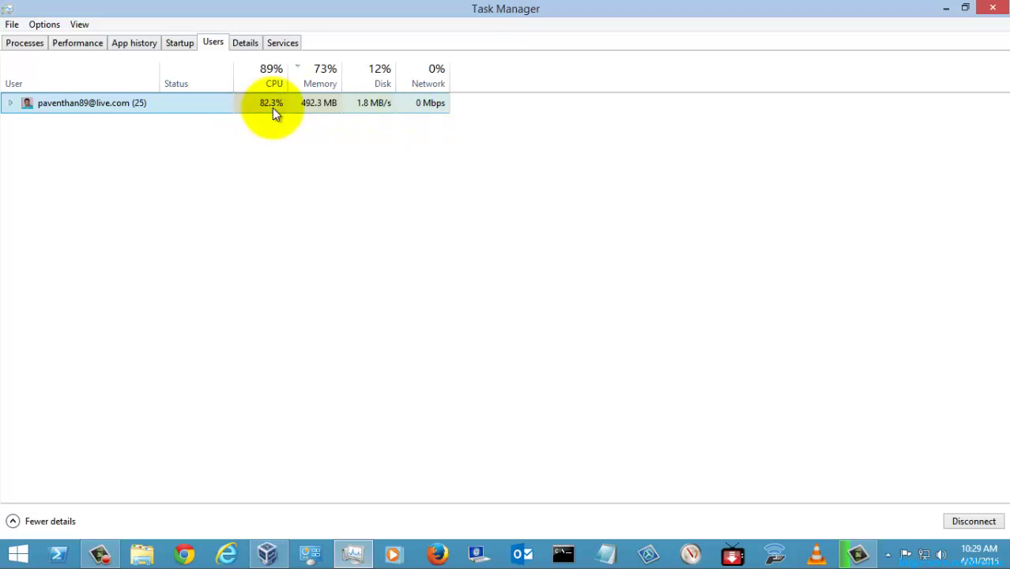
pyautogui.click(244, 43)
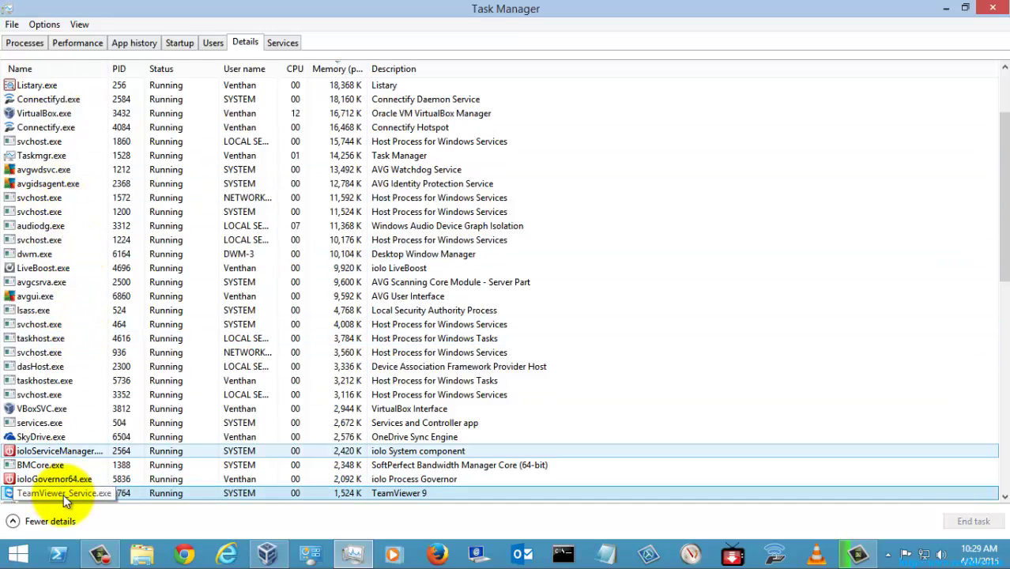
# - Find TeamViewer 9 (32 bit) among the running processes and go to its entry in the process details
pyautogui.click(32, 42)
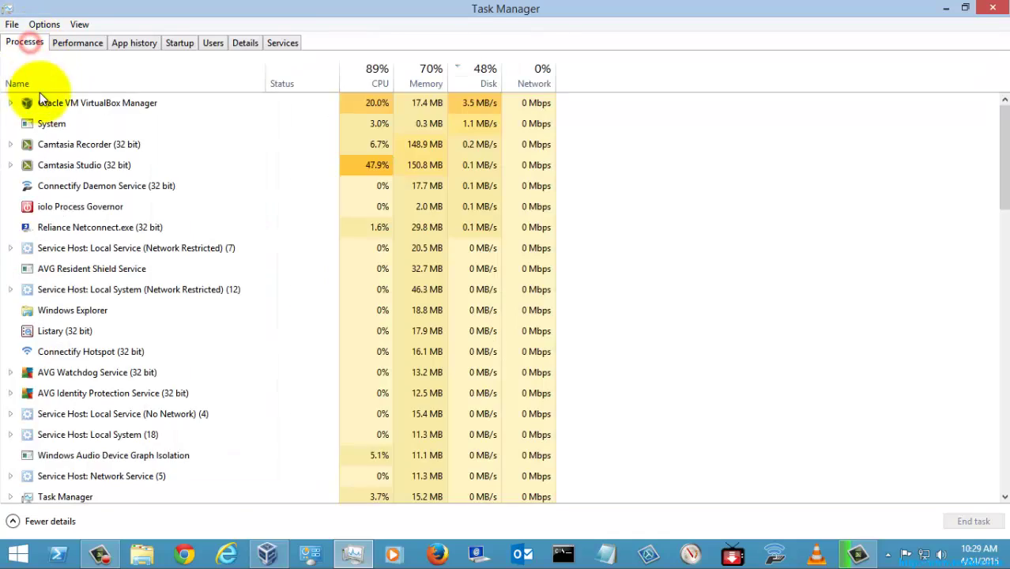
pyautogui.click(118, 475)
pyautogui.click(71, 228)
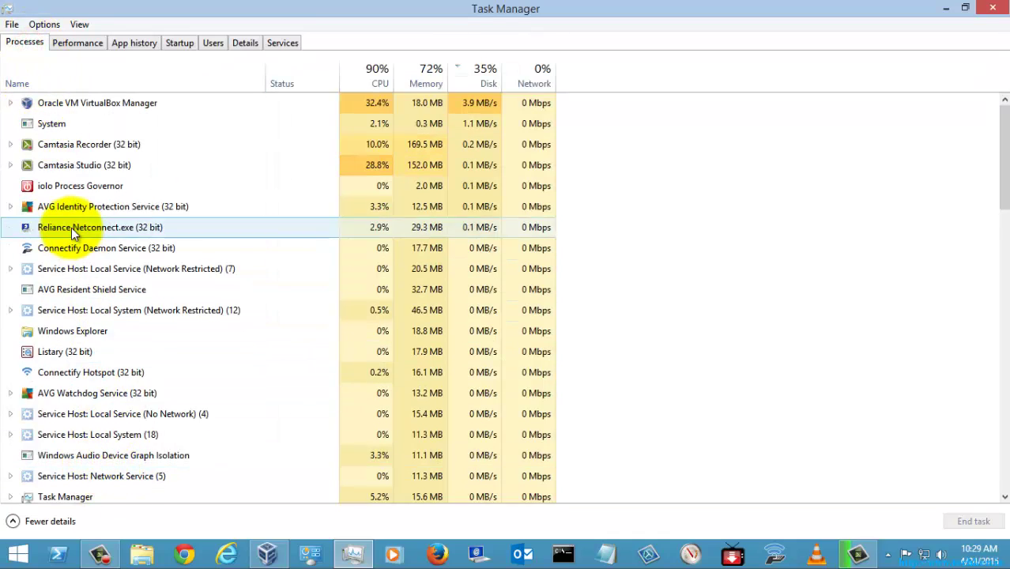
pyautogui.scroll(-7, 73, 237)
pyautogui.scroll(-1, 79, 316)
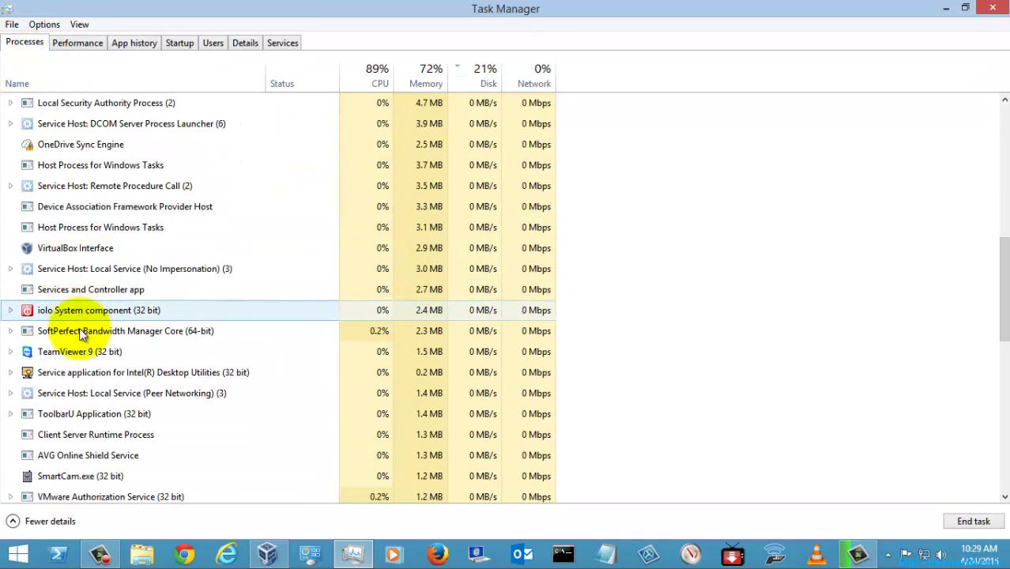
pyautogui.rightClick(83, 352)
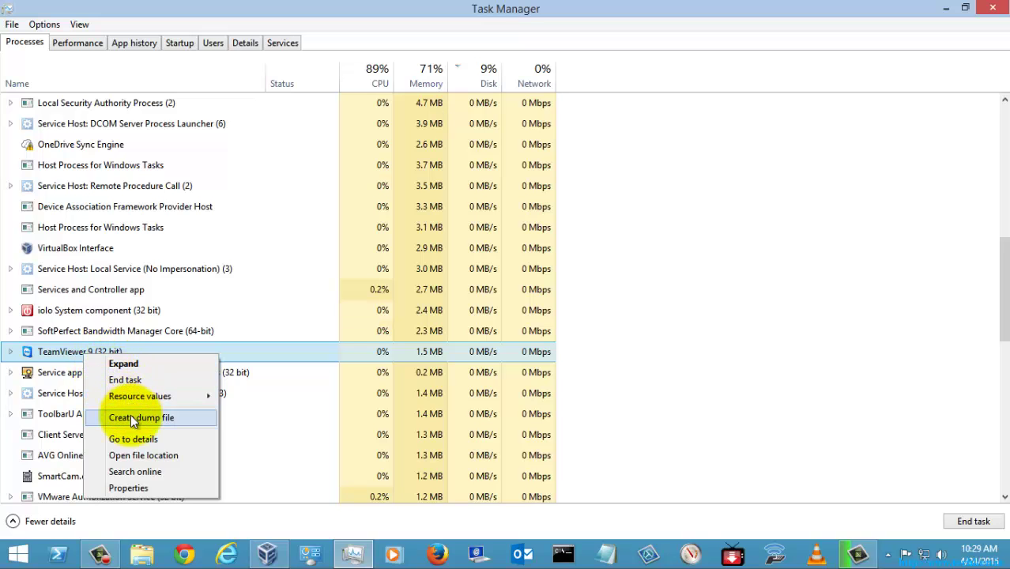
pyautogui.click(133, 440)
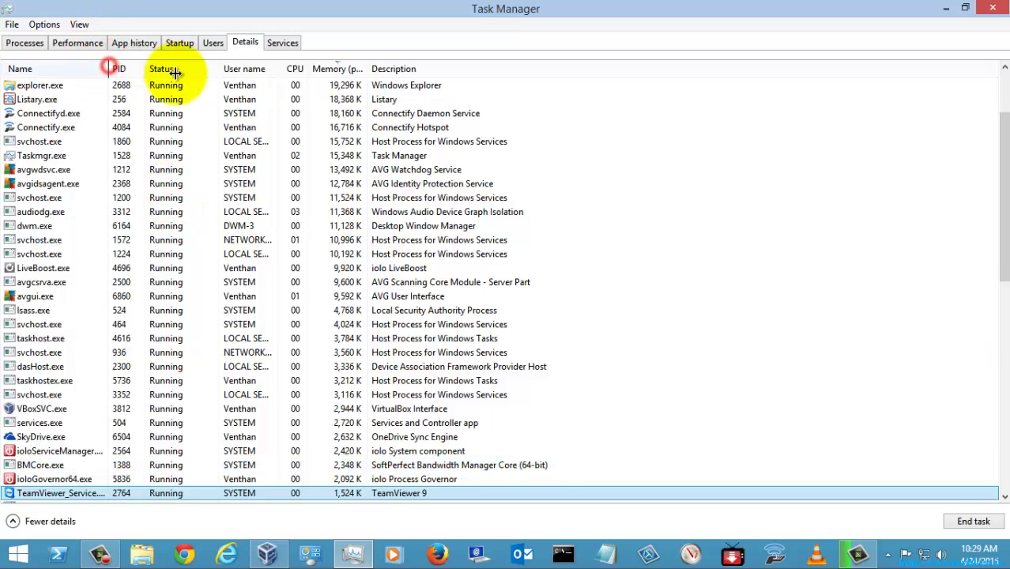
# - Widen the name column of the process details and end the process tree of TeamViewer_Service.exe
pyautogui.moveTo(109, 66); pyautogui.dragTo(221, 66)
pyautogui.scroll(-8, 170, 308)
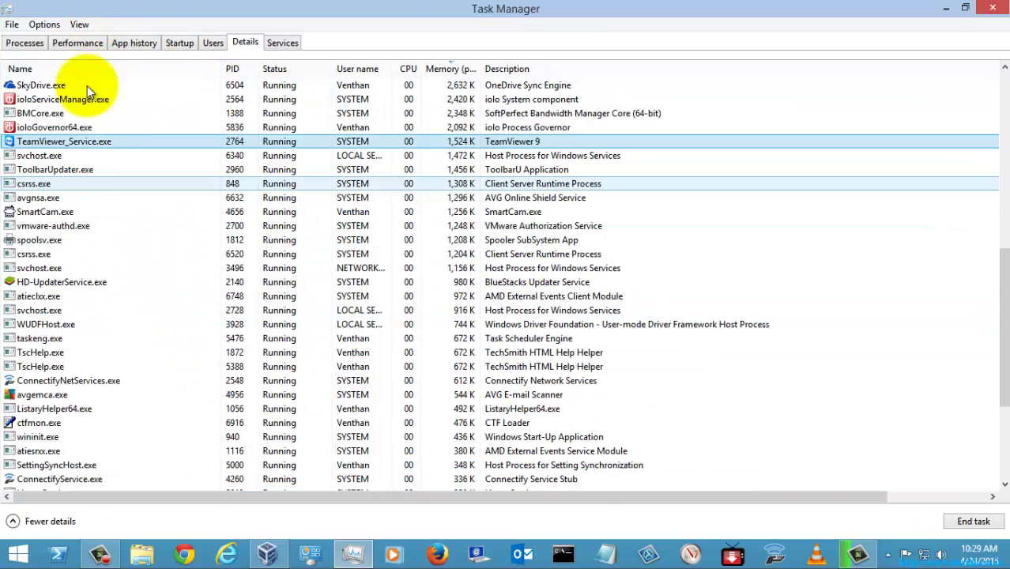
pyautogui.rightClick(81, 142)
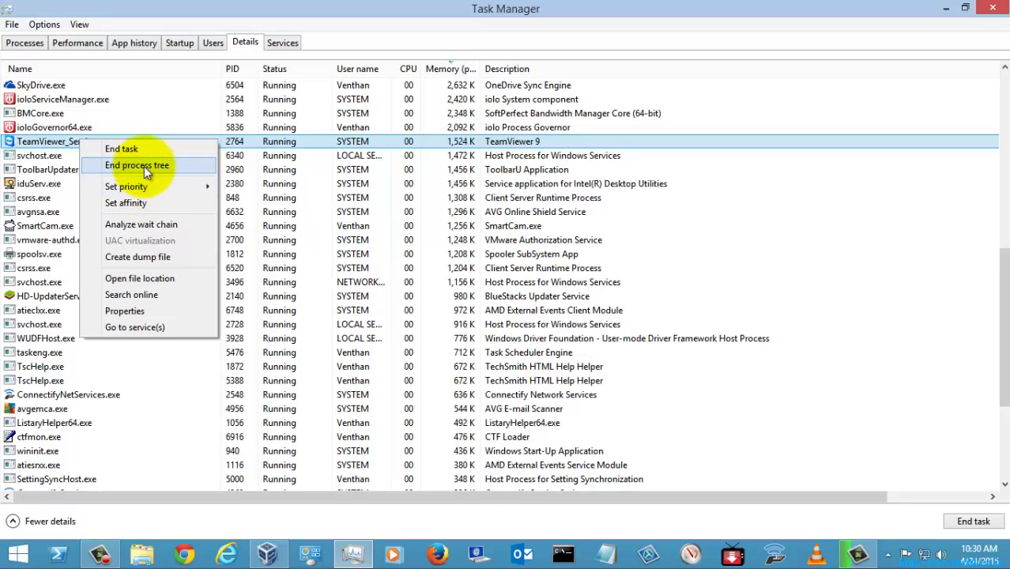
pyautogui.click(144, 166)
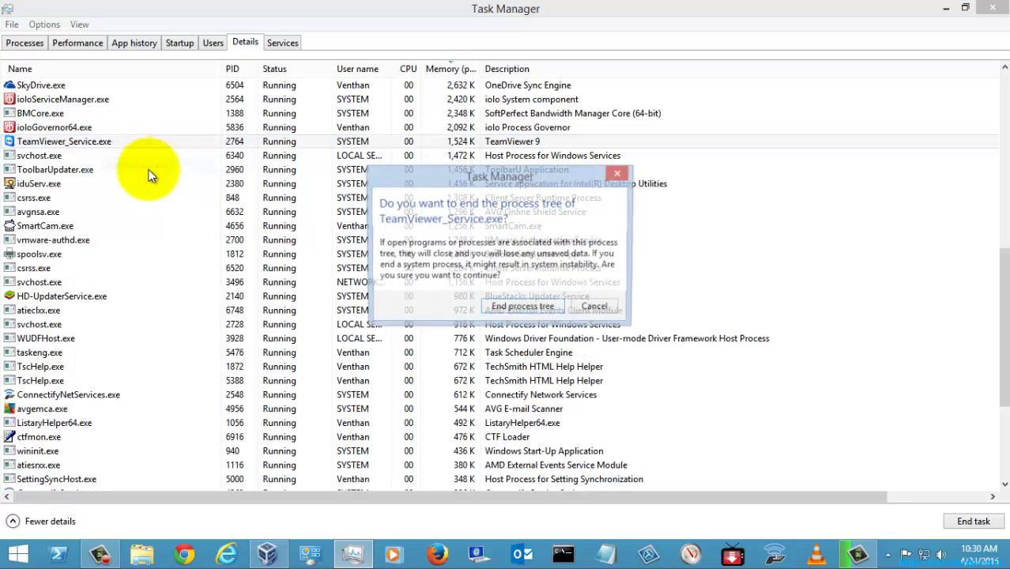
pyautogui.click(523, 307)
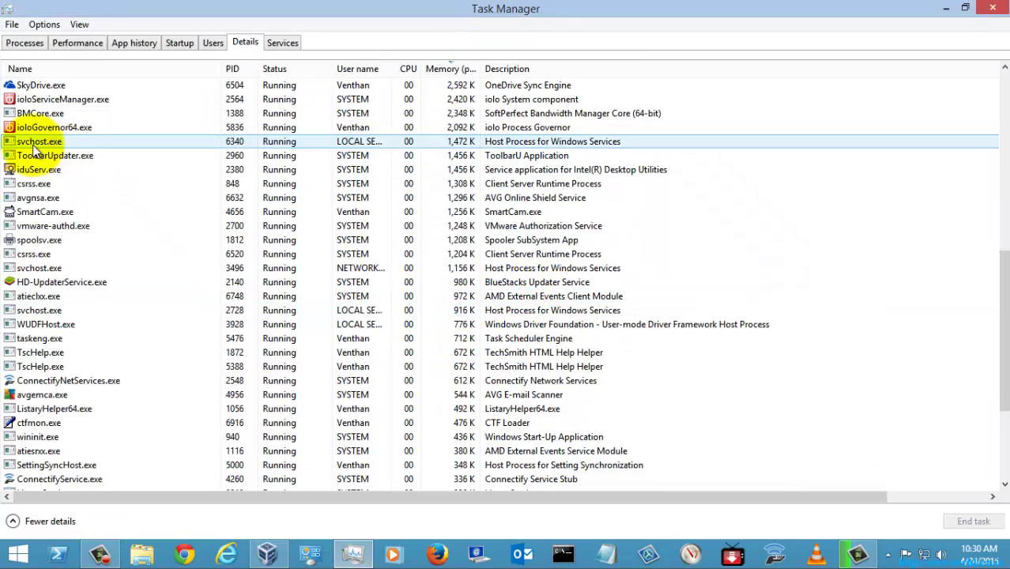
pyautogui.click(55, 308)
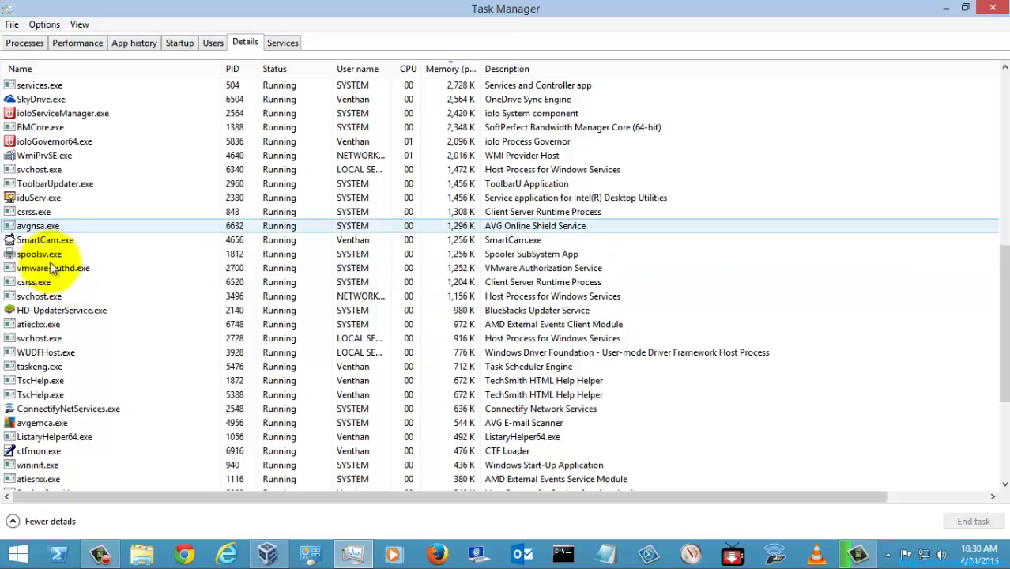
# - Find SkyDrive.exe in the process details, request a UAC virtualization change for it, and cancel the change
pyautogui.scroll(-3, 50, 459)
pyautogui.scroll(12, 50, 458)
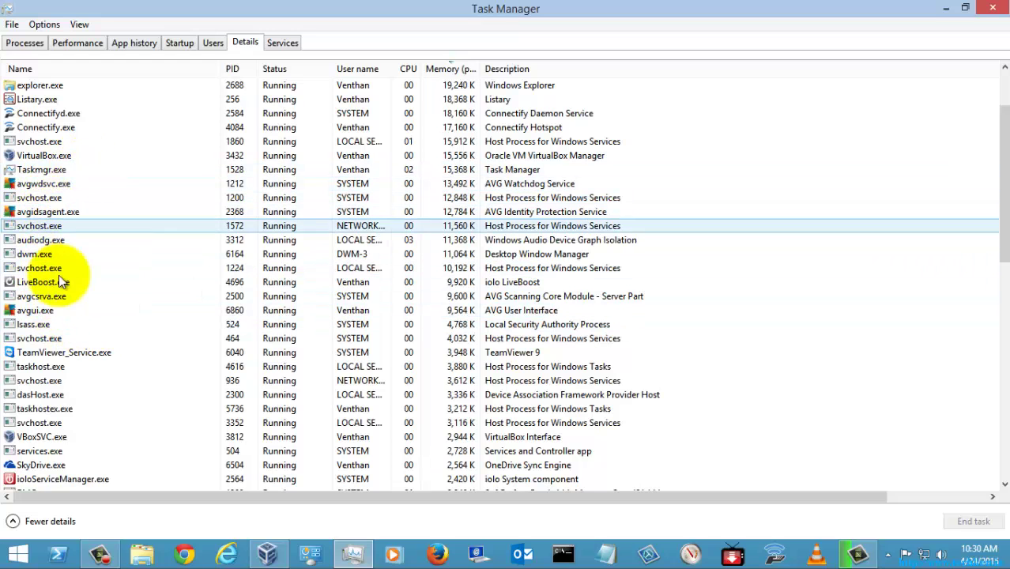
pyautogui.scroll(-8, 48, 428)
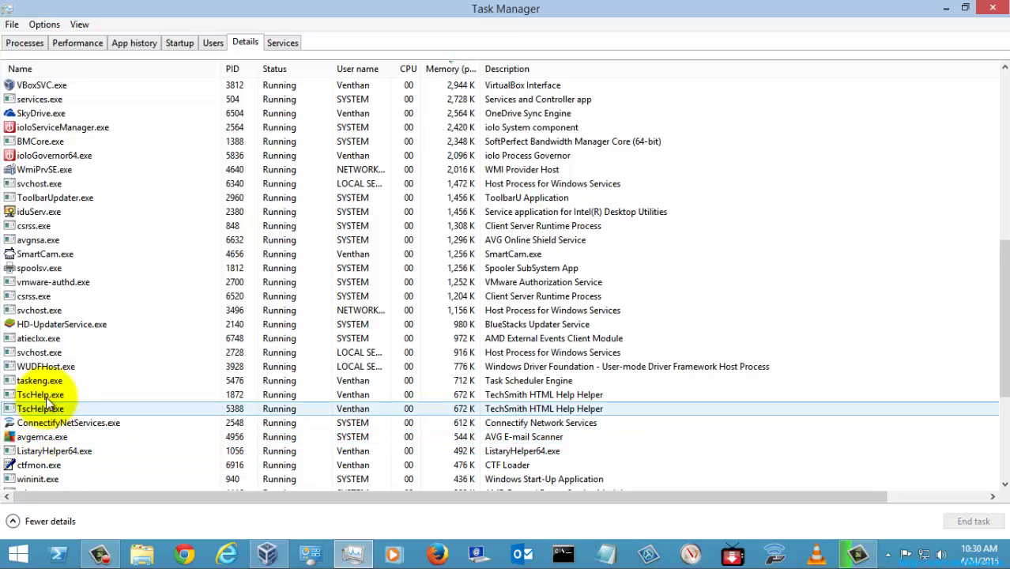
pyautogui.scroll(2, 45, 124)
pyautogui.click(57, 183)
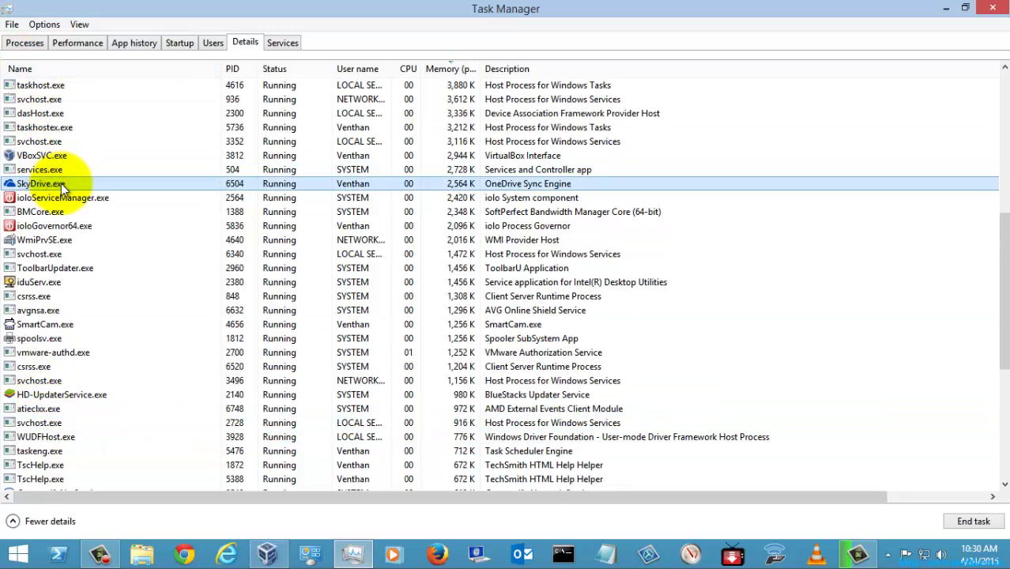
pyautogui.rightClick(63, 187)
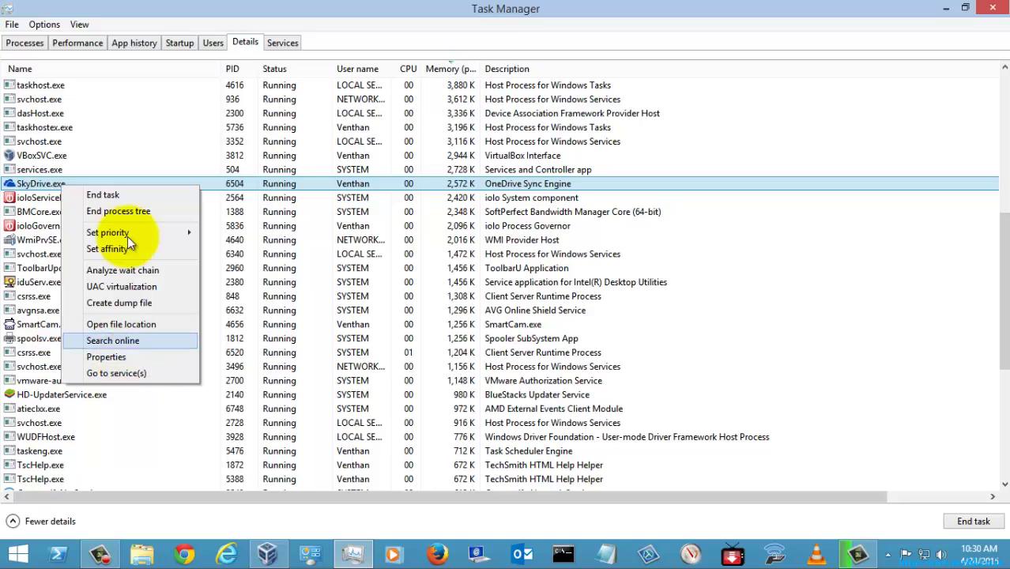
pyautogui.moveTo(132, 234)
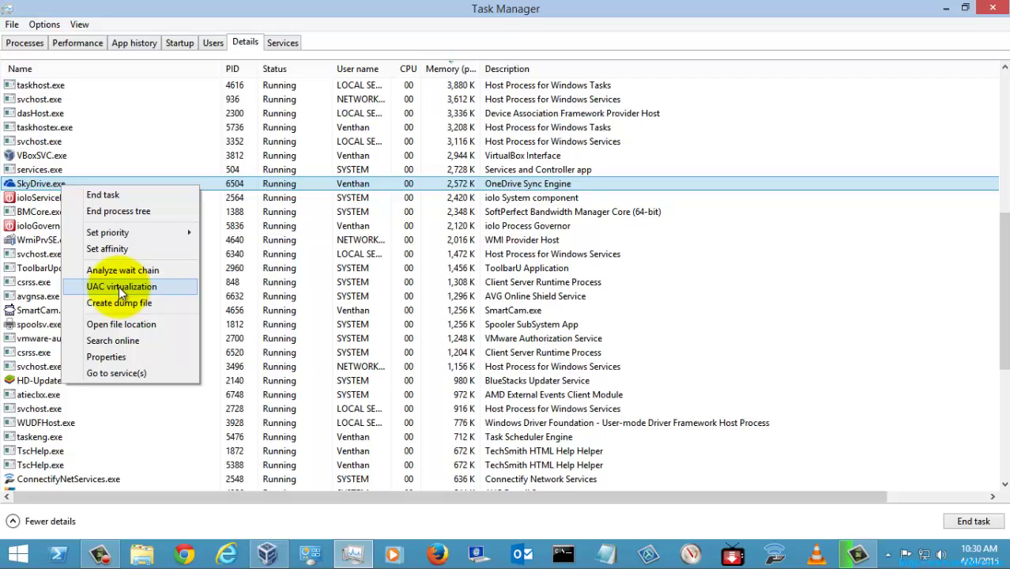
pyautogui.click(119, 286)
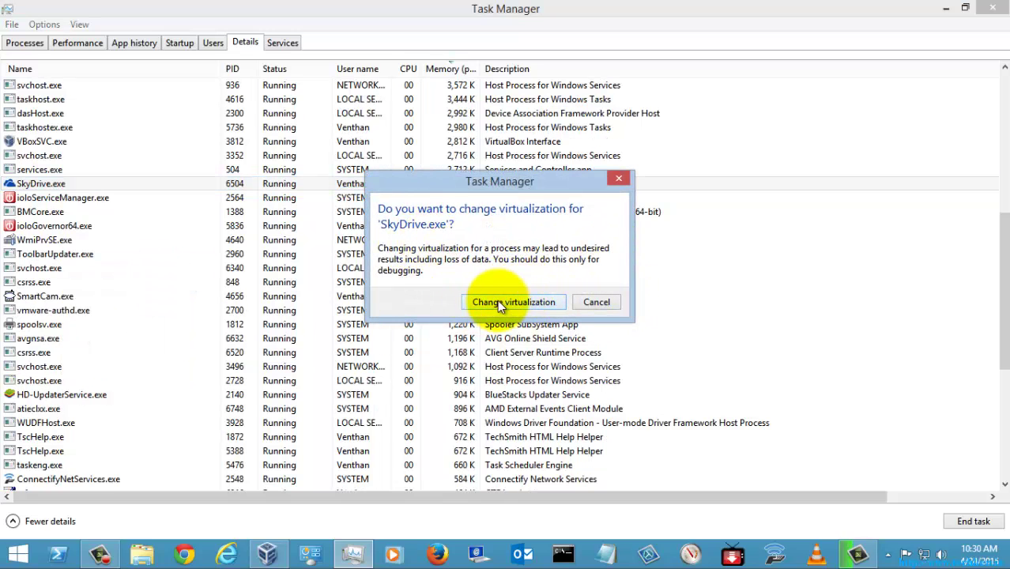
pyautogui.click(595, 302)
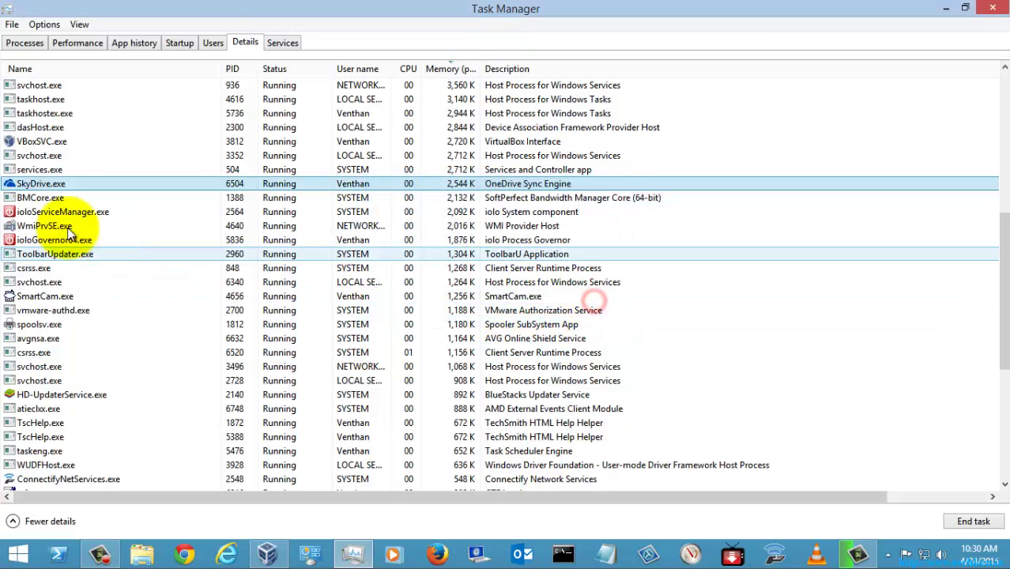
# - Go to the services of SkyDrive.exe, look through the services list, and return to browse the process details
pyautogui.rightClick(57, 185)
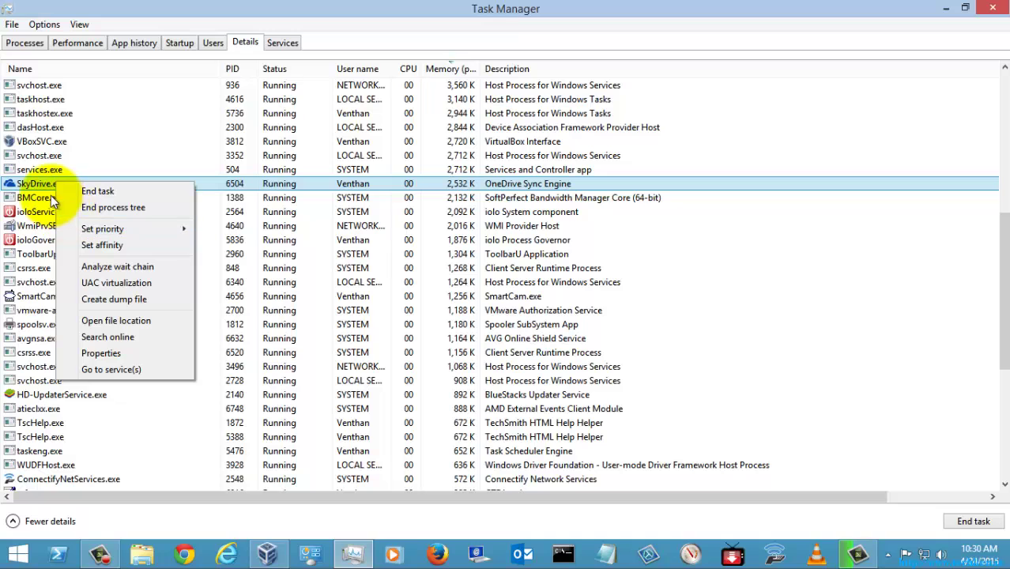
pyautogui.click(139, 369)
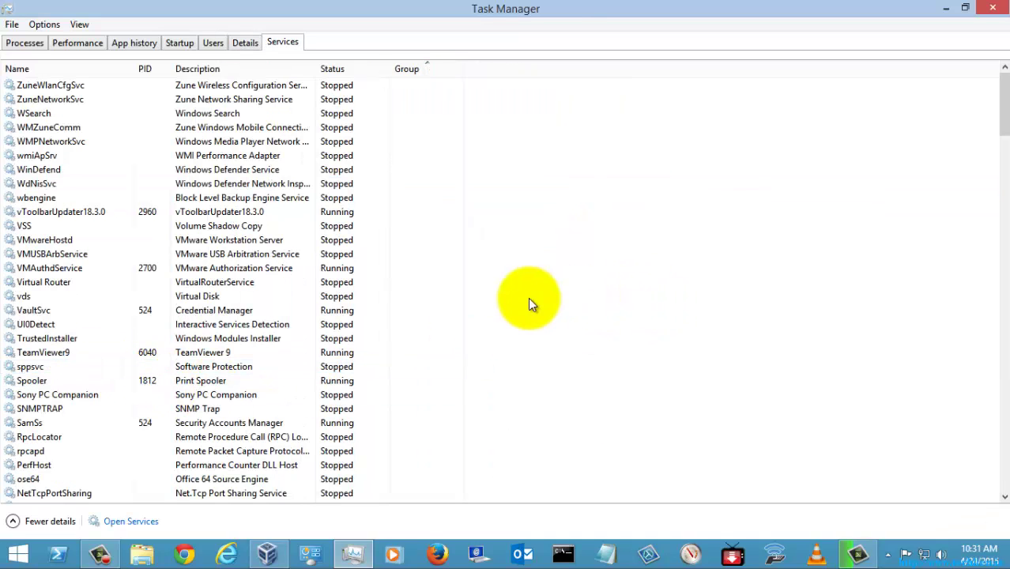
pyautogui.scroll(-12, 504, 312)
pyautogui.scroll(12, 501, 305)
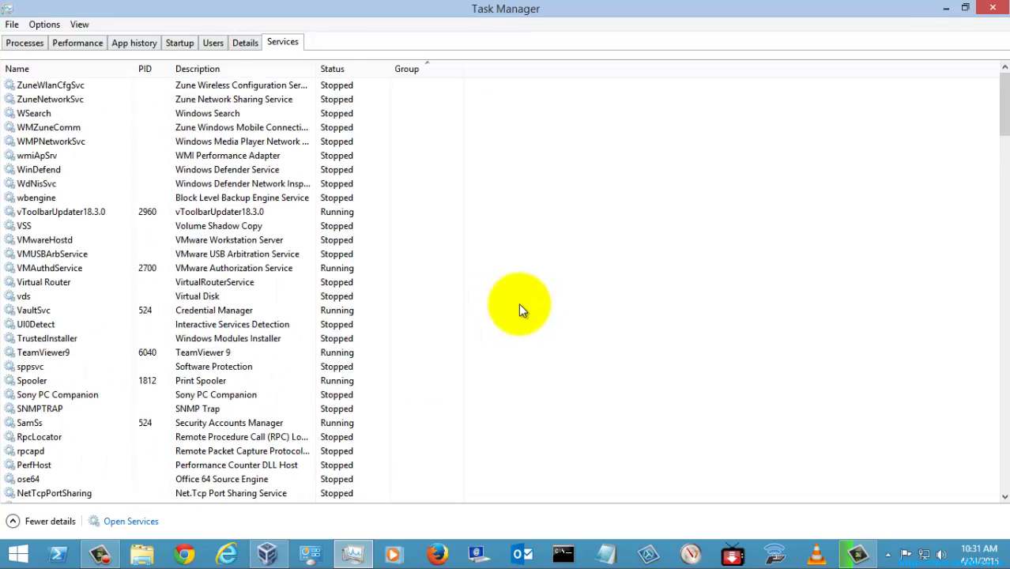
pyautogui.click(246, 46)
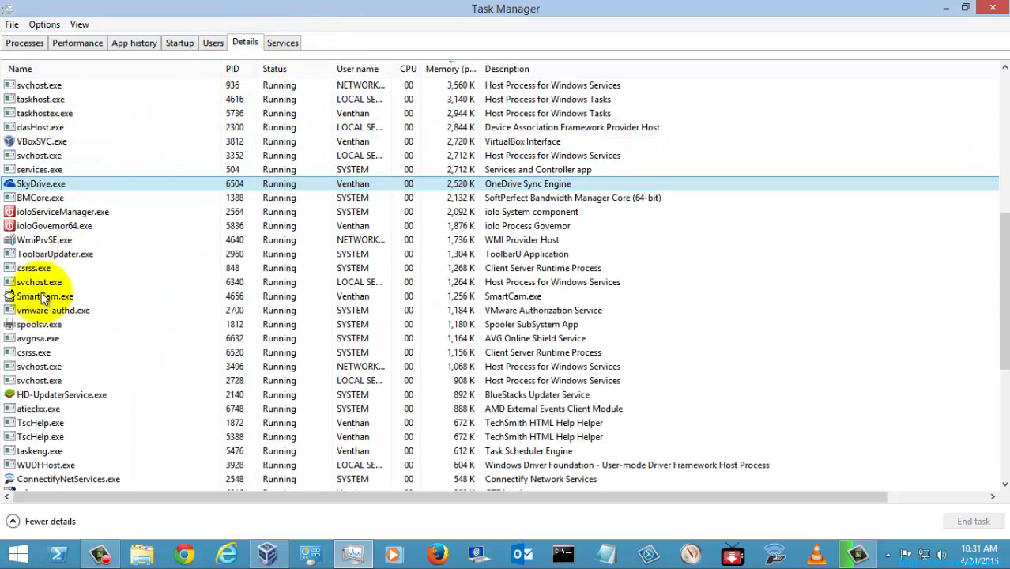
pyautogui.scroll(-7, 39, 330)
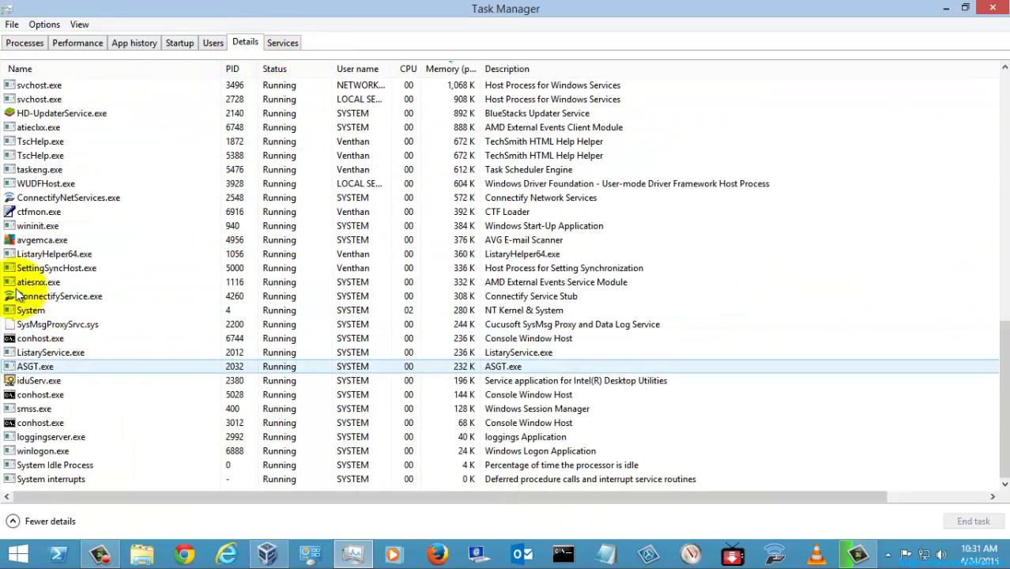
# - Look at individual services in the services list and go from stisvc to its process details
pyautogui.click(280, 44)
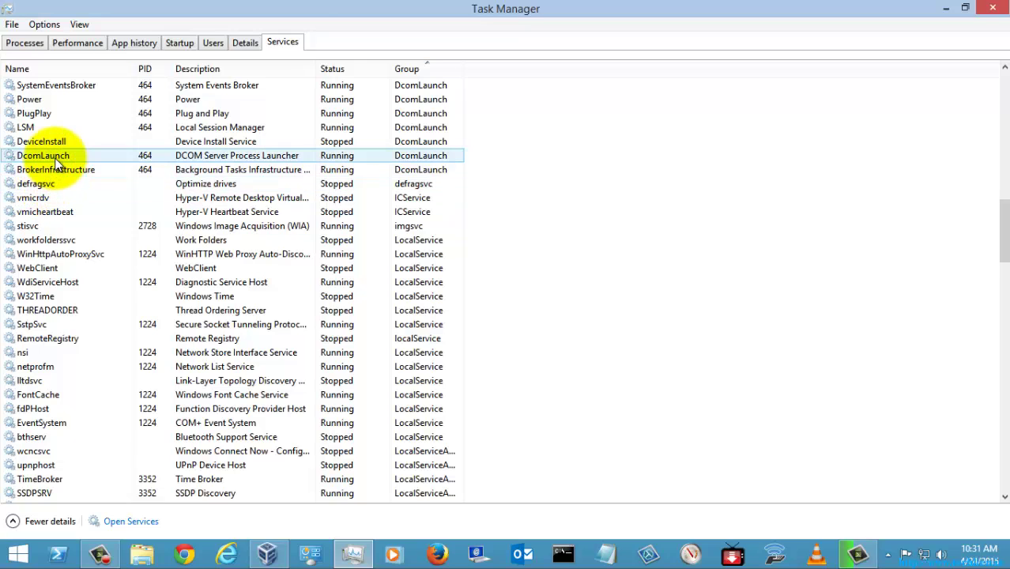
pyautogui.click(57, 115)
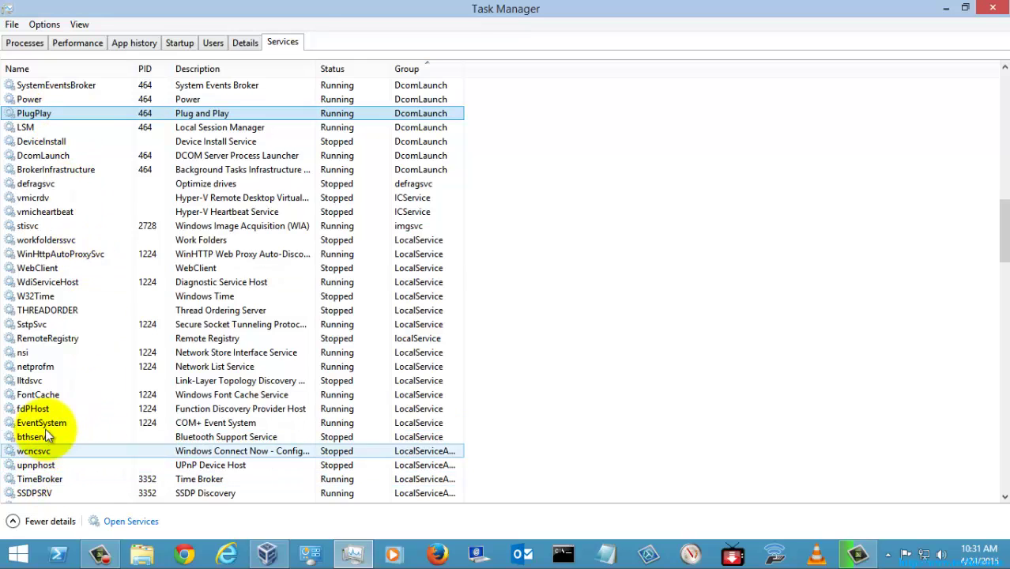
pyautogui.click(51, 295)
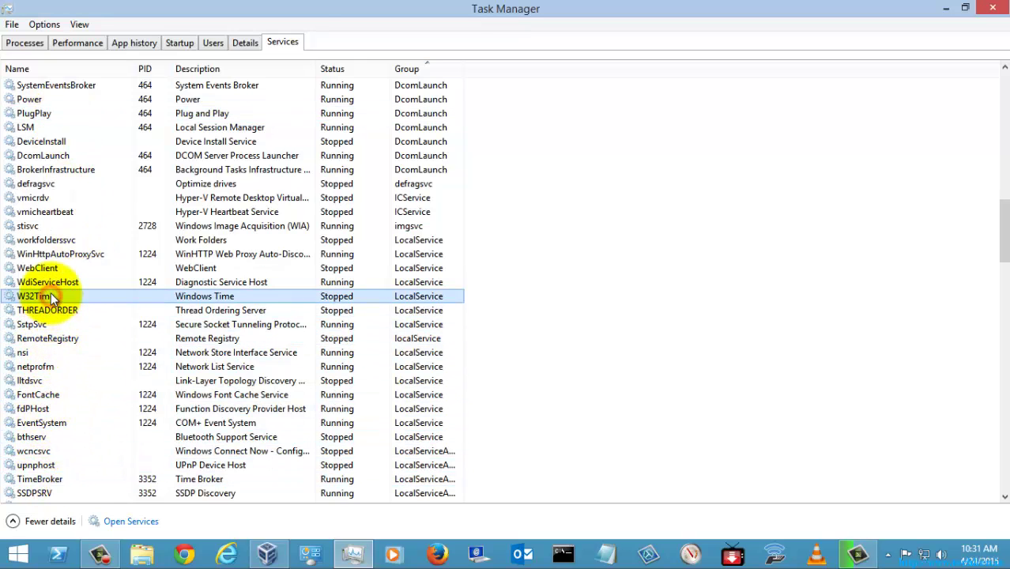
pyautogui.click(56, 229)
pyautogui.rightClick(56, 229)
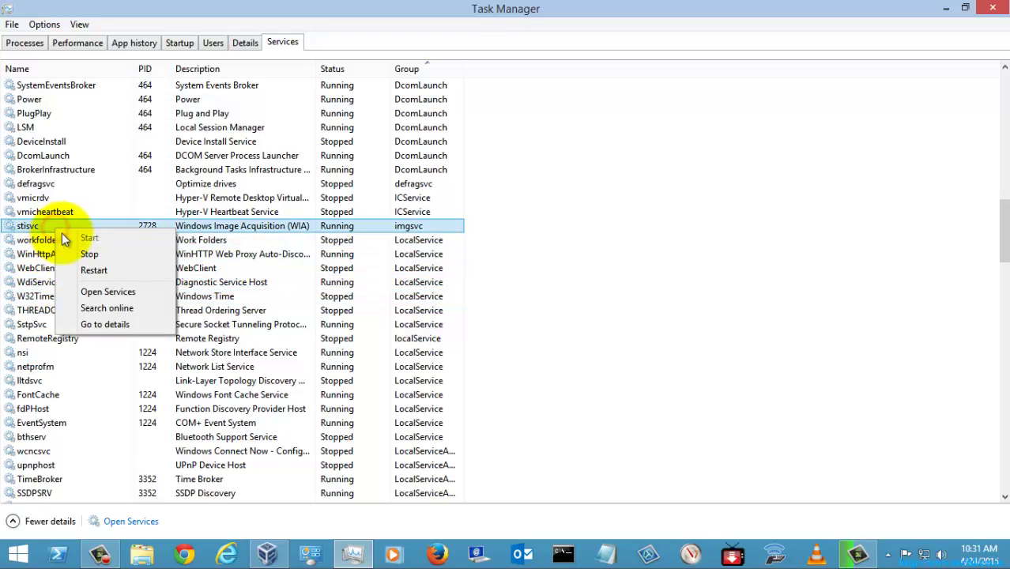
pyautogui.click(111, 325)
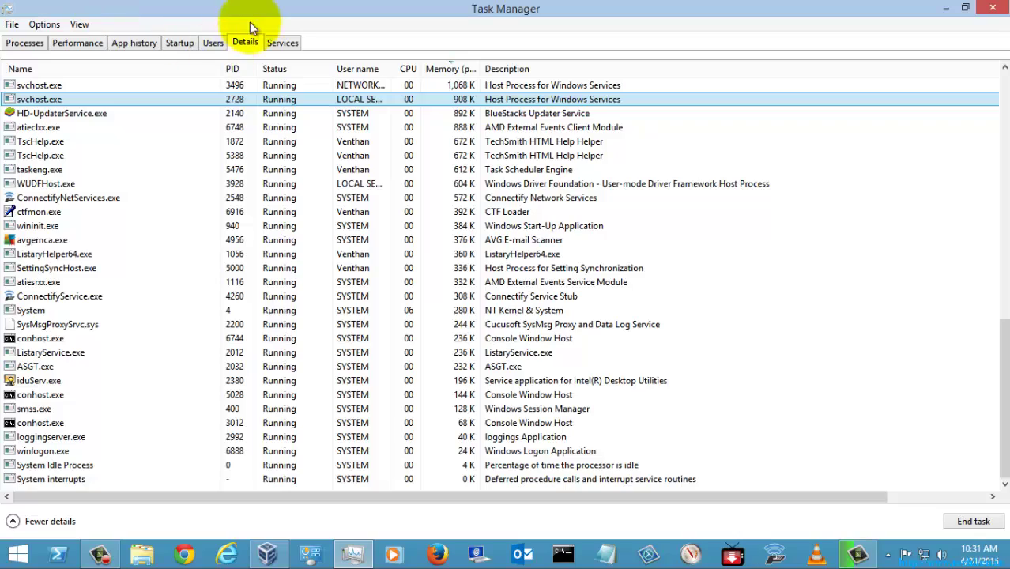
# - Return to the services list, sort it by name, and restart the TeamViewer9 service
pyautogui.click(282, 42)
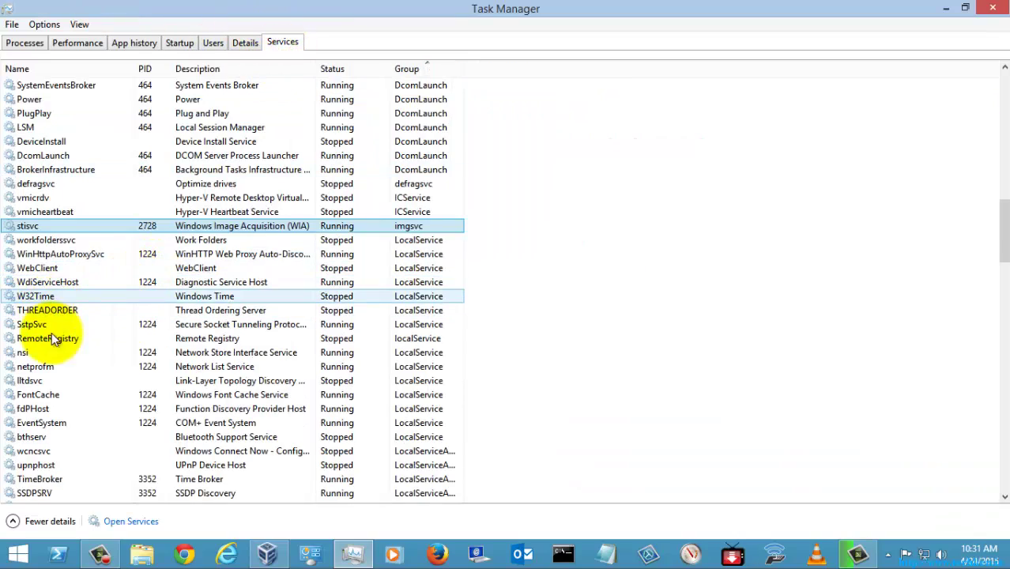
pyautogui.scroll(-7, 52, 379)
pyautogui.scroll(-15, 55, 430)
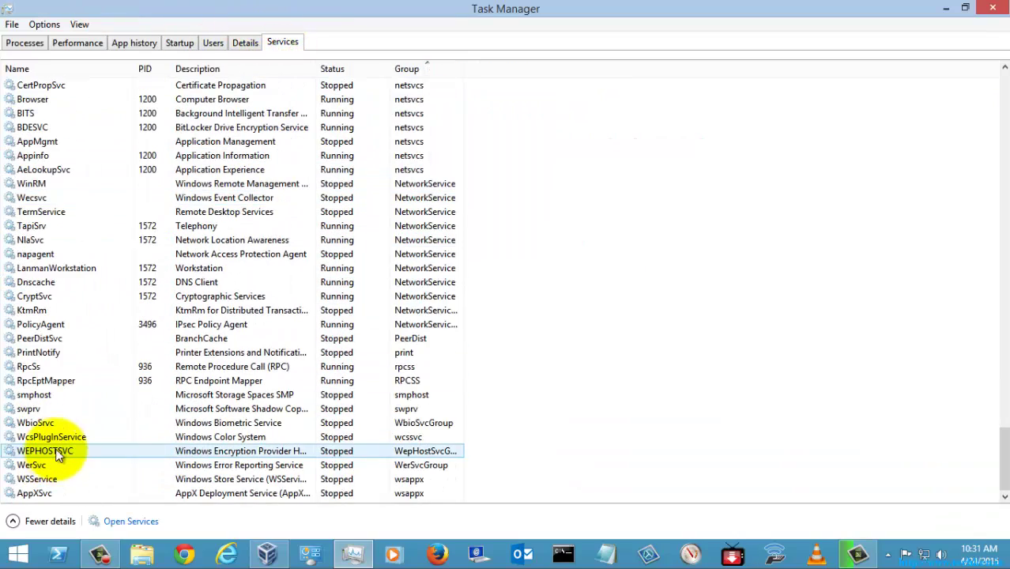
pyautogui.click(29, 66)
pyautogui.scroll(3, 49, 127)
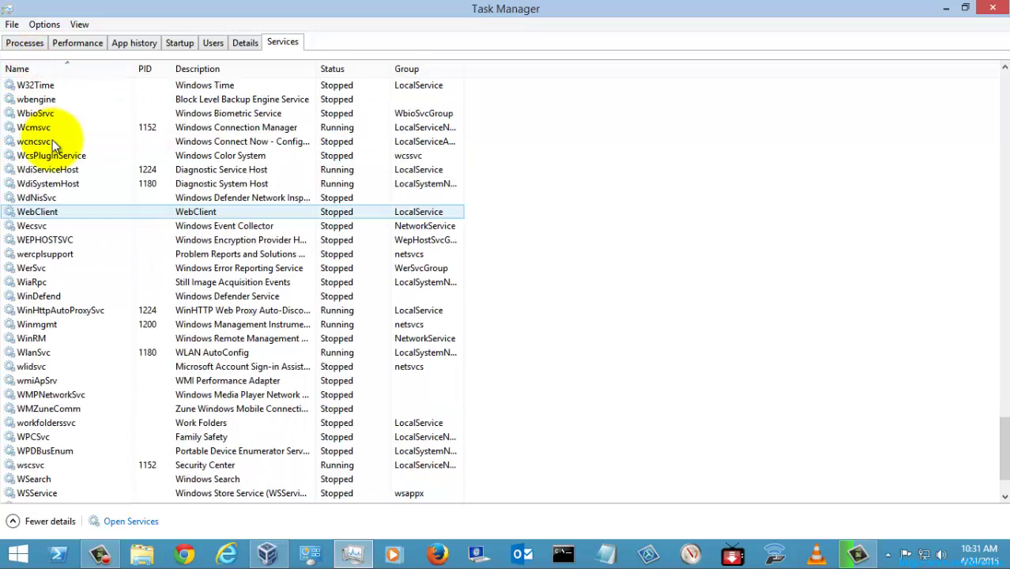
pyautogui.scroll(7, 49, 119)
pyautogui.click(48, 86)
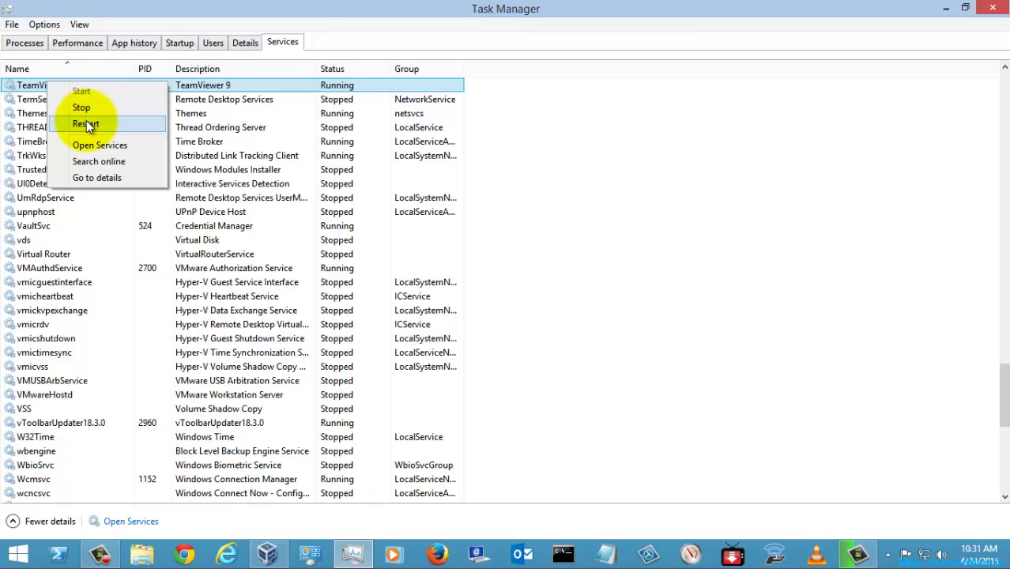
pyautogui.click(86, 124)
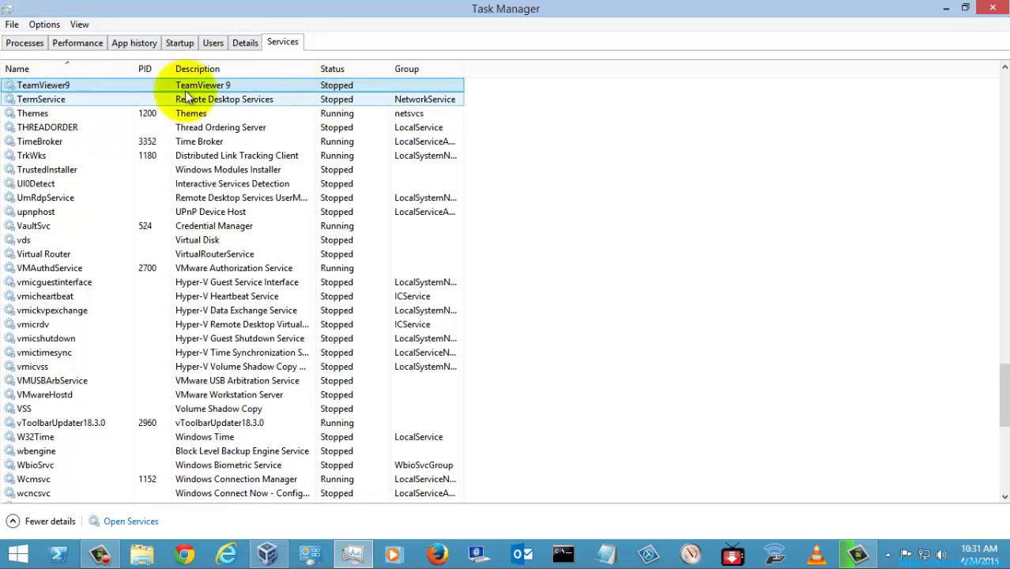
# - Stop the TeamViewer9 service and start it again
pyautogui.rightClick(50, 86)
pyautogui.click(86, 123)
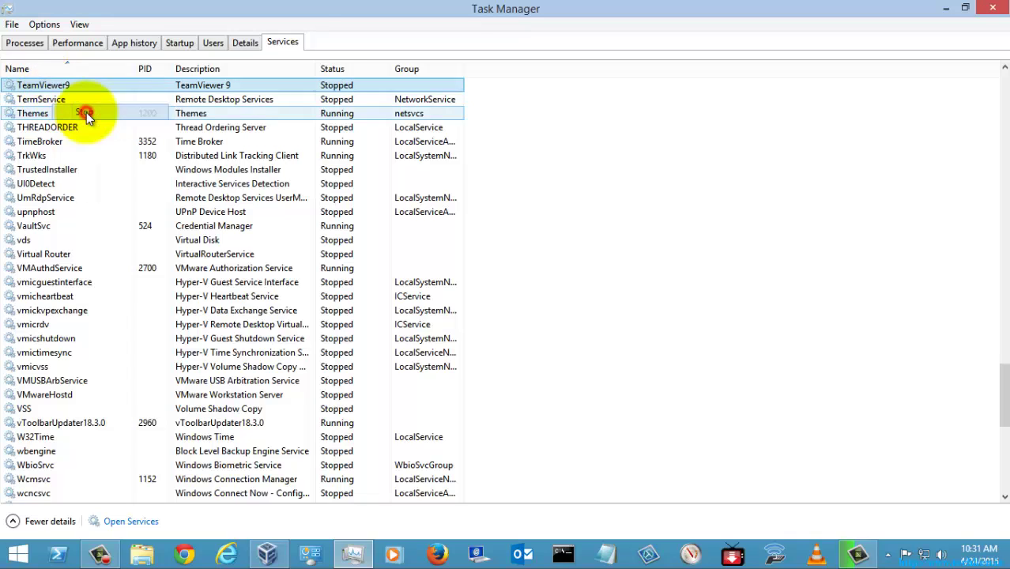
pyautogui.rightClick(56, 86)
pyautogui.click(93, 100)
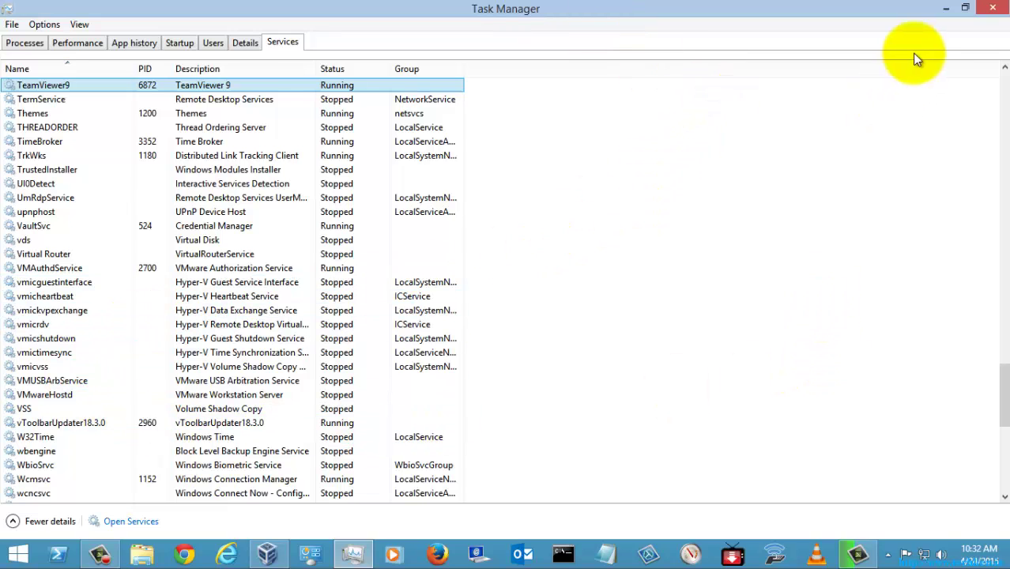
# - Show CPU performance with the window restored to its smaller size, switch to the graph-only summary, and return to the full view
pyautogui.click(24, 44)
pyautogui.click(73, 41)
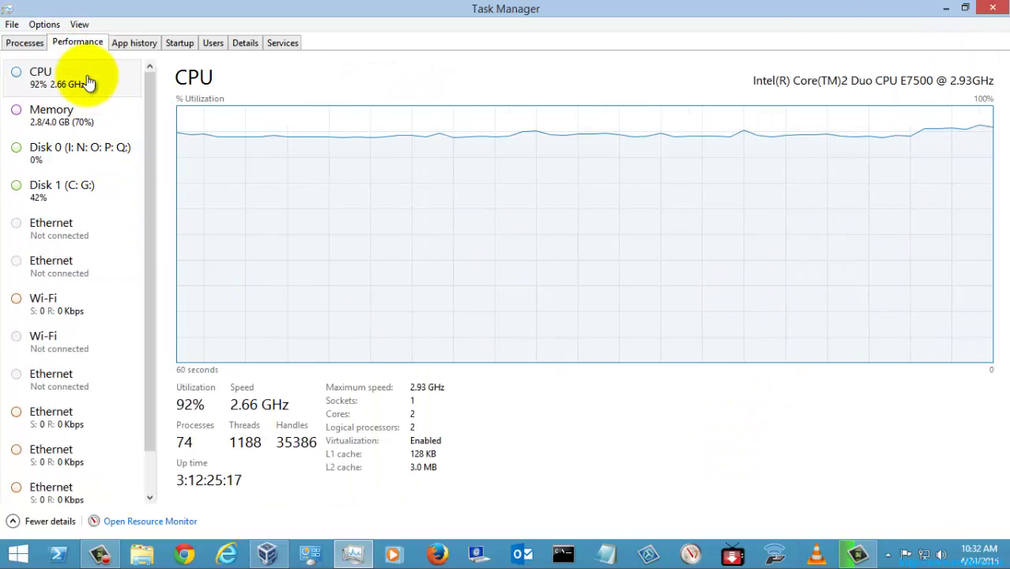
pyautogui.click(965, 8)
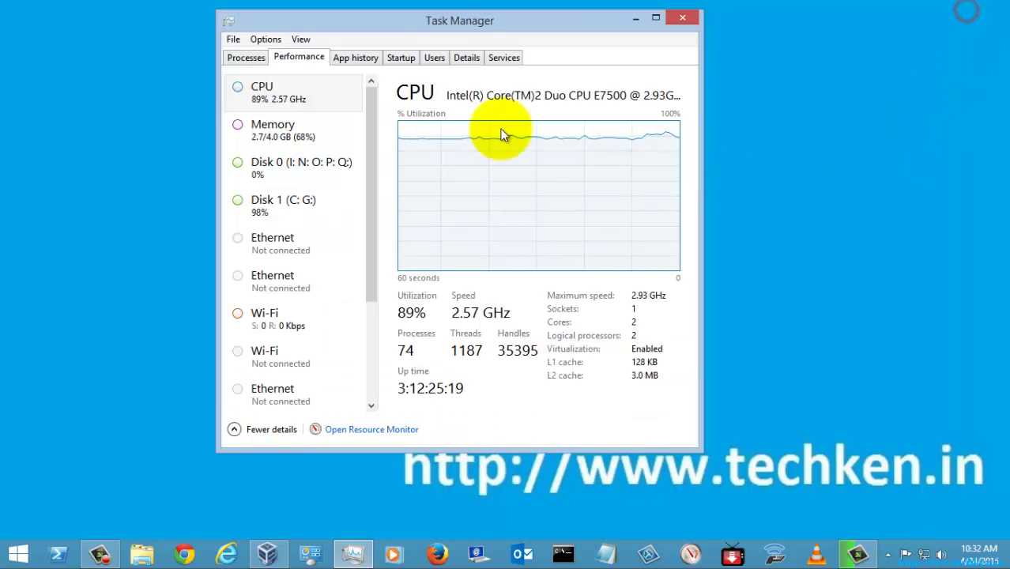
pyautogui.doubleClick(526, 209)
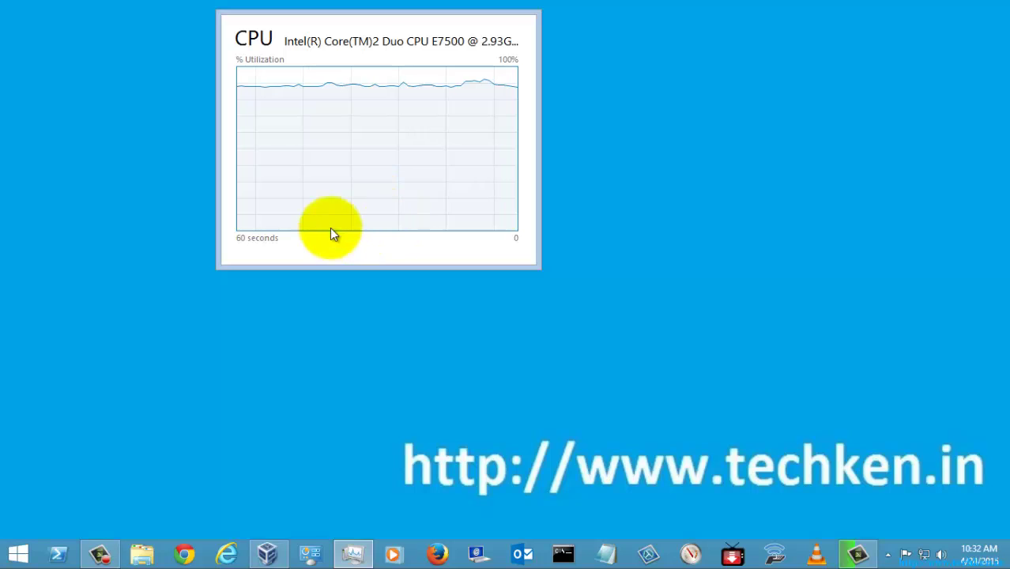
pyautogui.doubleClick(407, 139)
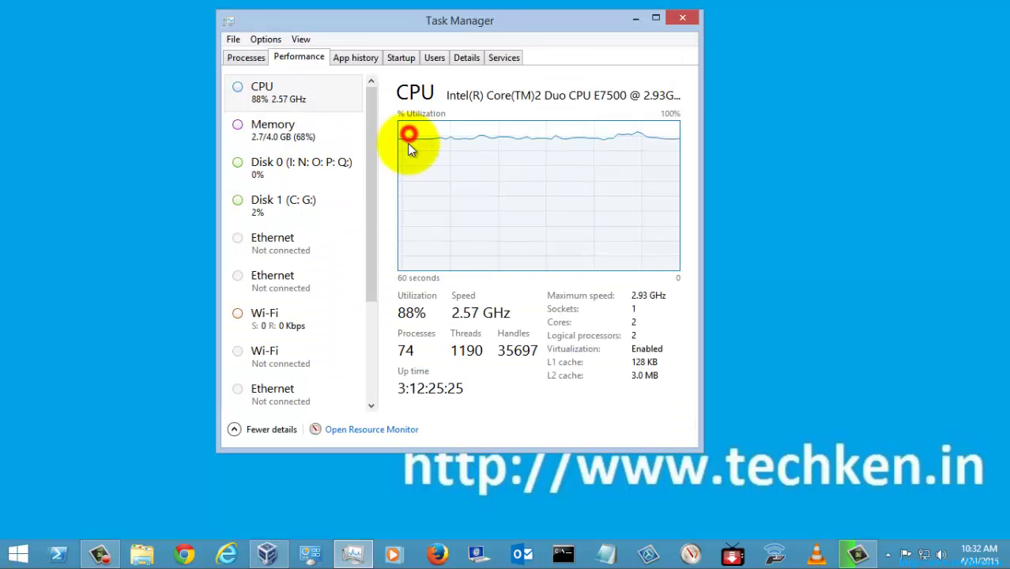
# - View the Memory and Disk 1 (C: G:) graphs in the graph-only summary, returning to the full view after each
pyautogui.click(272, 125)
pyautogui.doubleClick(551, 173)
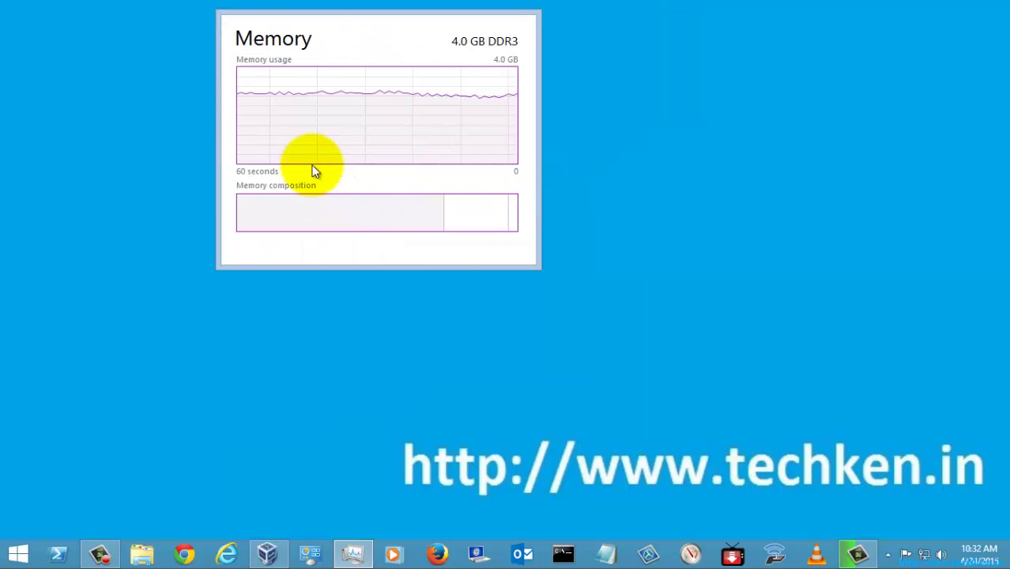
pyautogui.doubleClick(332, 115)
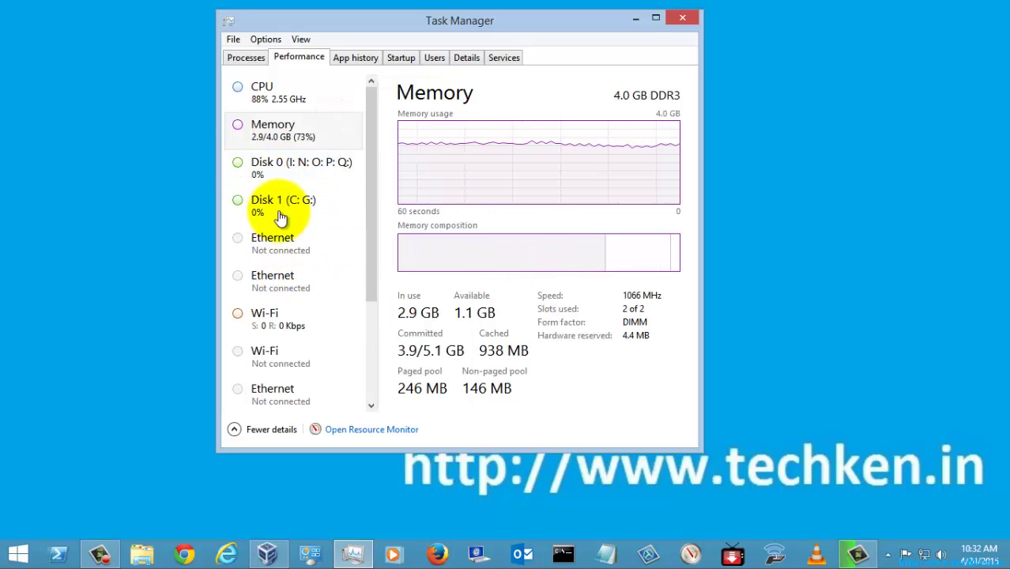
pyautogui.click(279, 207)
pyautogui.doubleClick(519, 158)
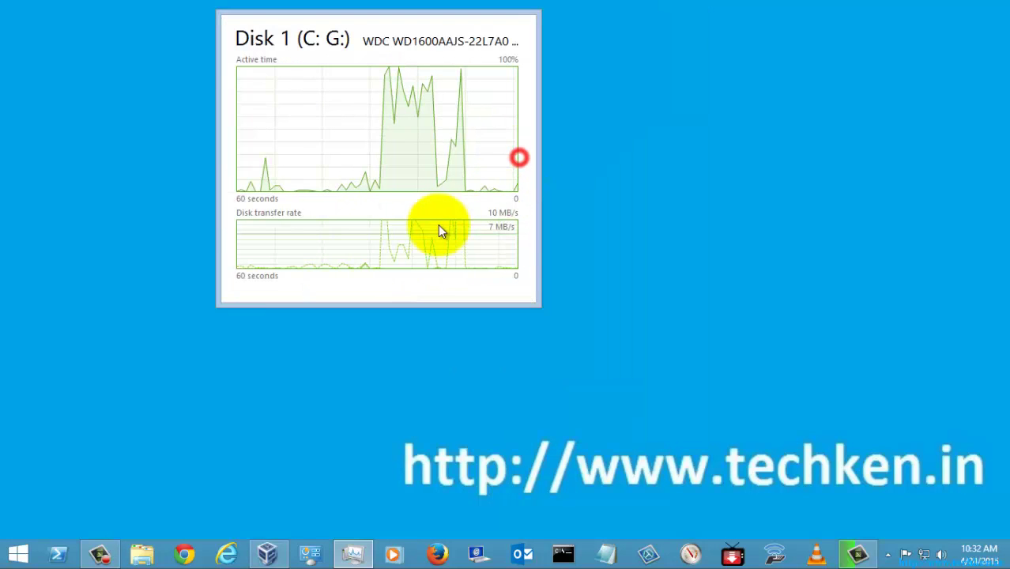
pyautogui.doubleClick(394, 150)
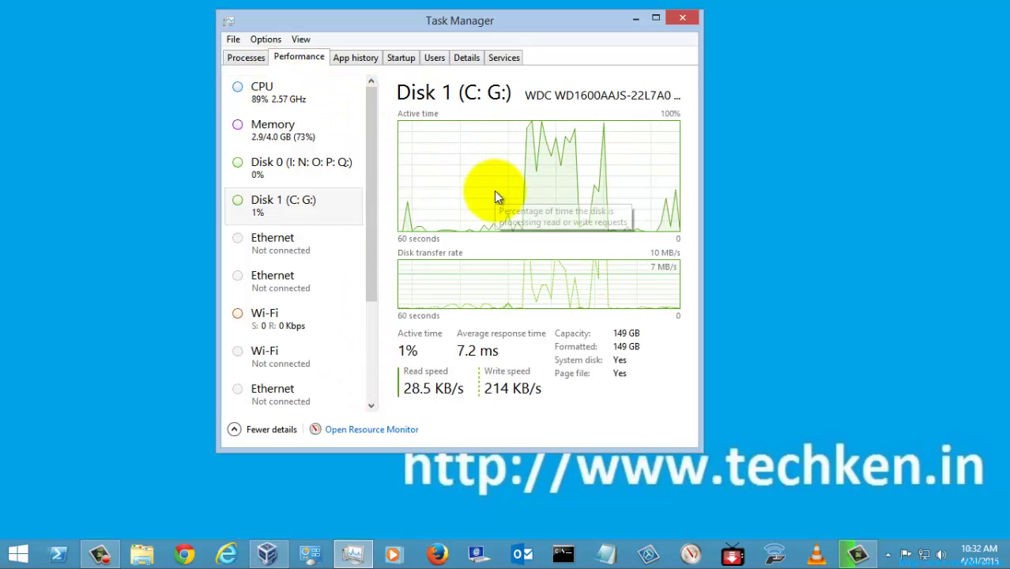
# - Reduce the performance view to the compact resource list, look through it, and restore the full CPU view
pyautogui.doubleClick(264, 95)
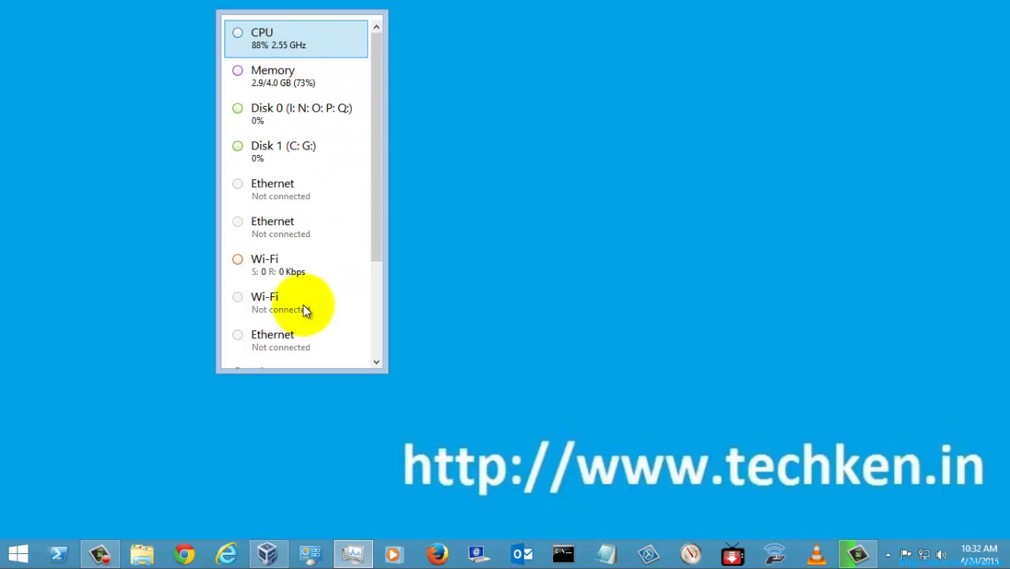
pyautogui.scroll(-5, 371, 228)
pyautogui.scroll(5, 351, 150)
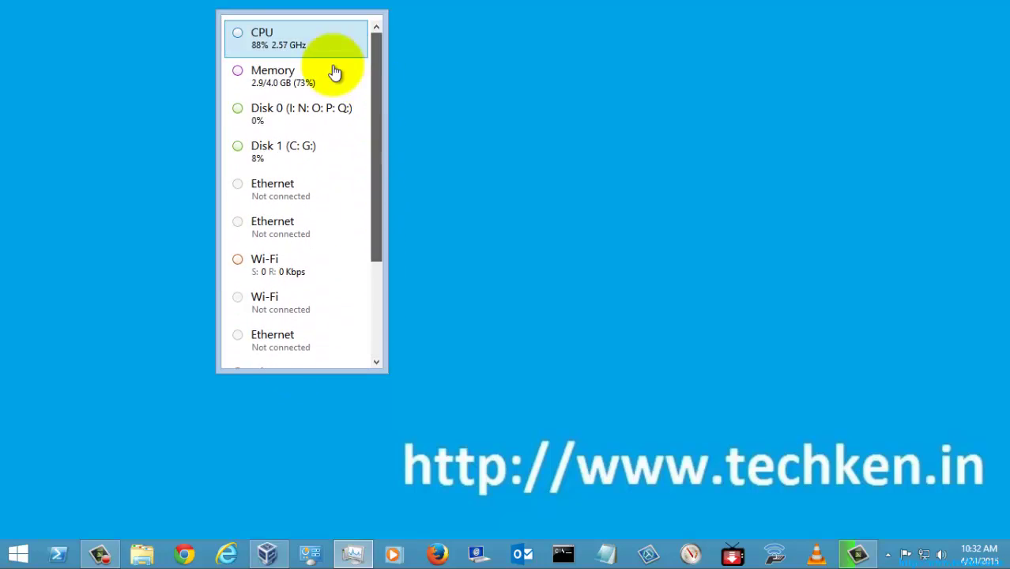
pyautogui.doubleClick(298, 30)
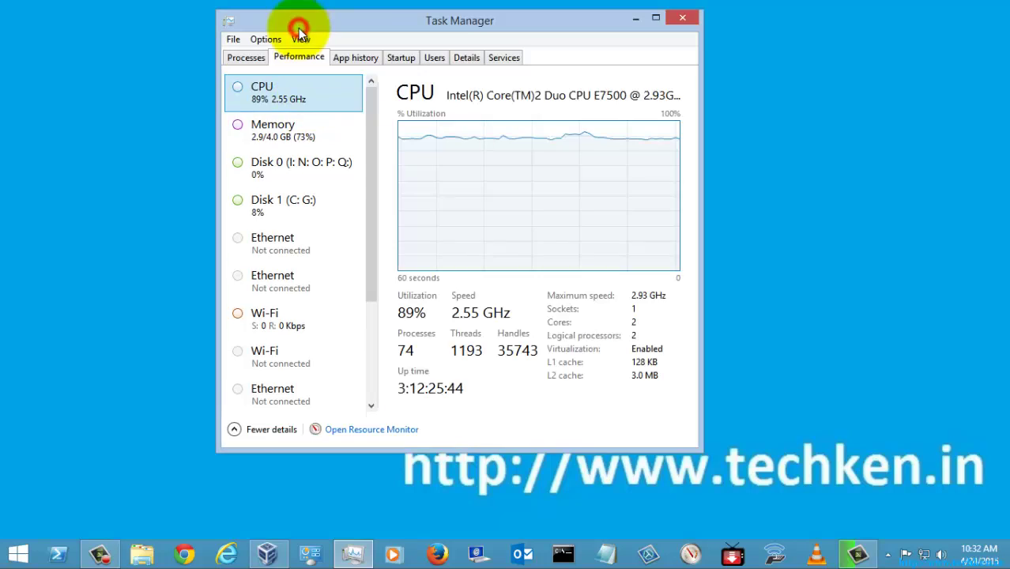
# - Reduce Task Manager to the simple list of running apps and expand it back to full details
pyautogui.click(234, 429)
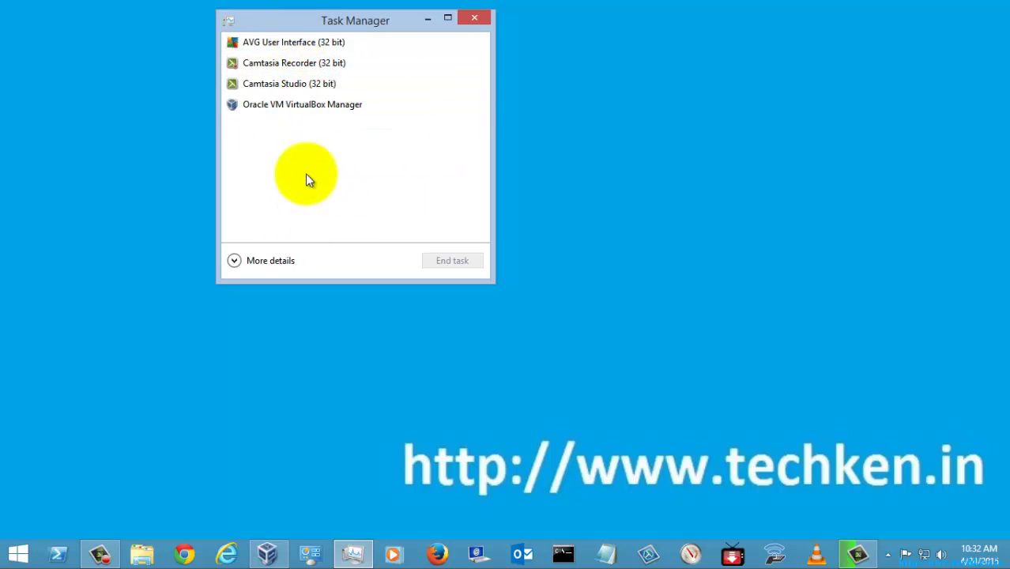
pyautogui.click(234, 259)
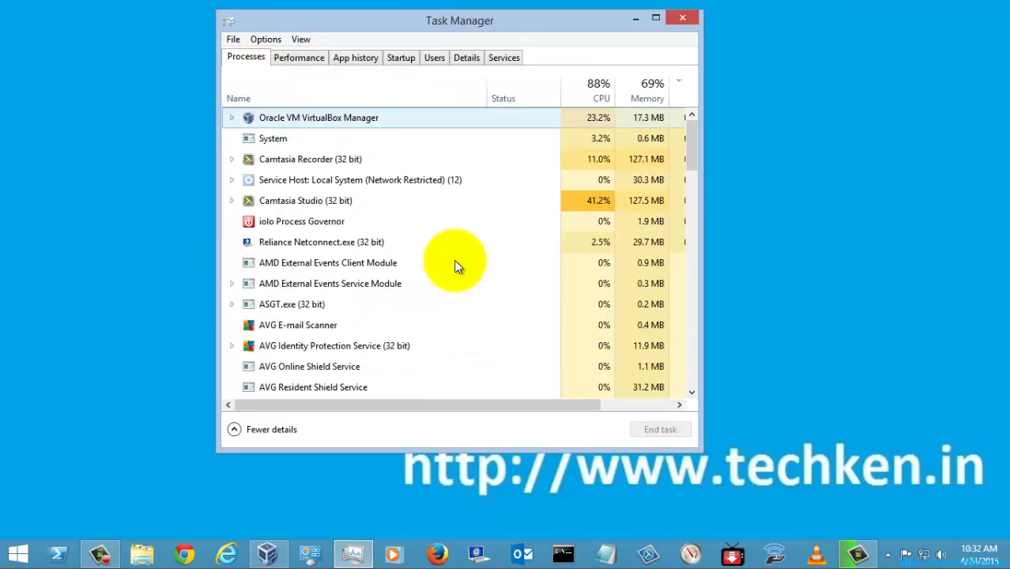
# - Open Resource Monitor from the performance view, look at its network activity, and close it
pyautogui.click(298, 58)
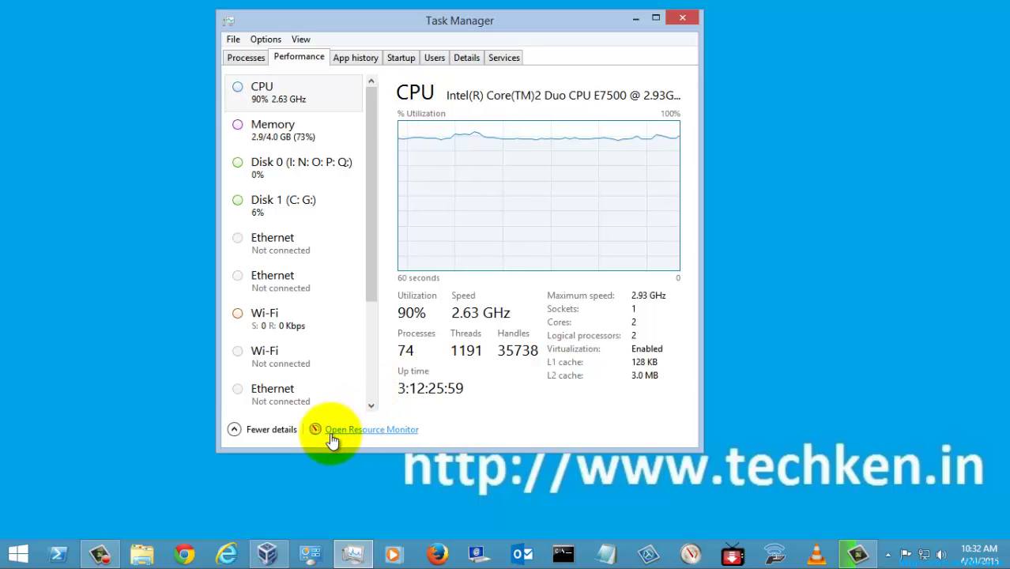
pyautogui.click(377, 433)
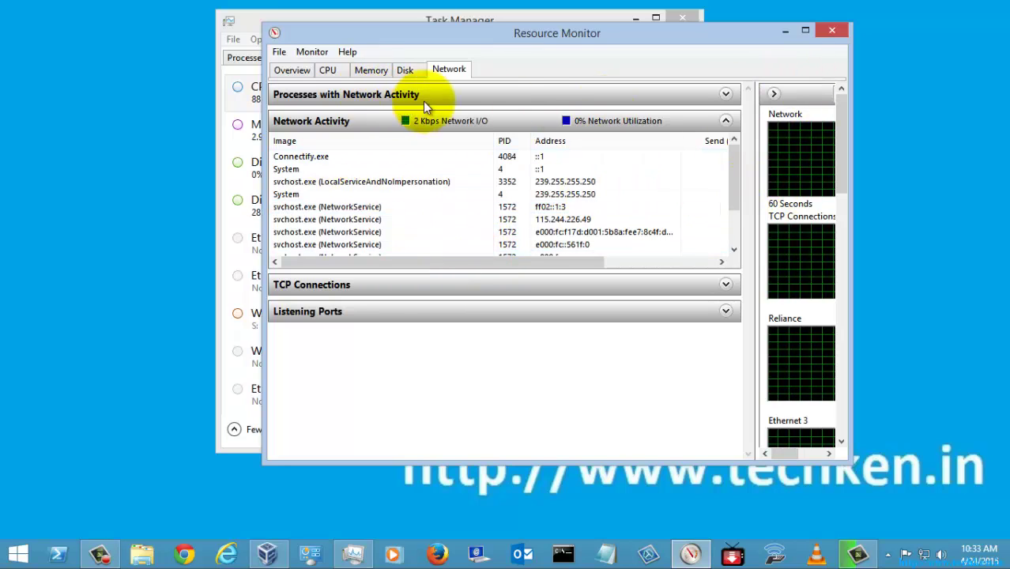
pyautogui.click(830, 31)
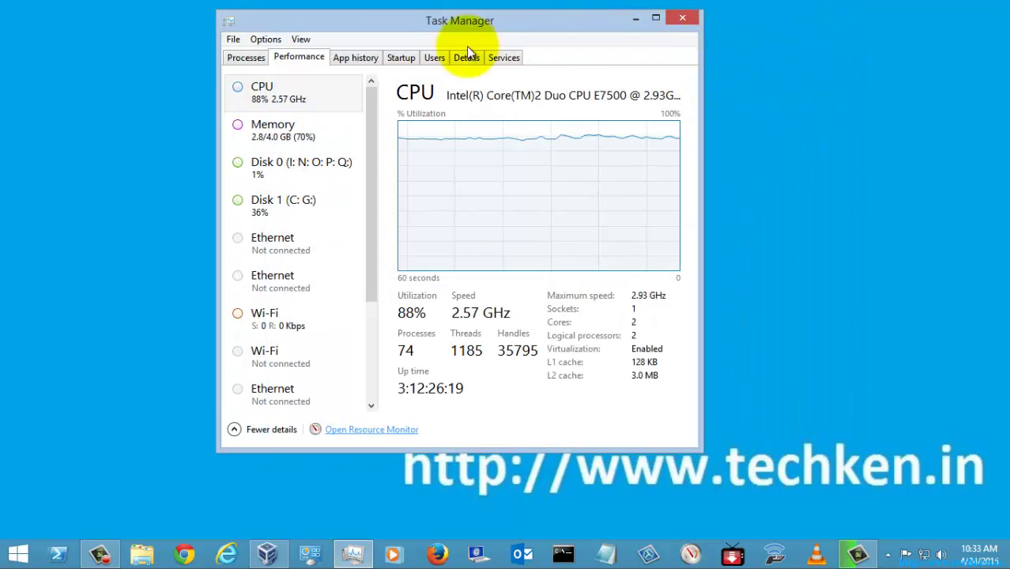
# - Close Task Manager and refresh the desktop
pyautogui.click(680, 19)
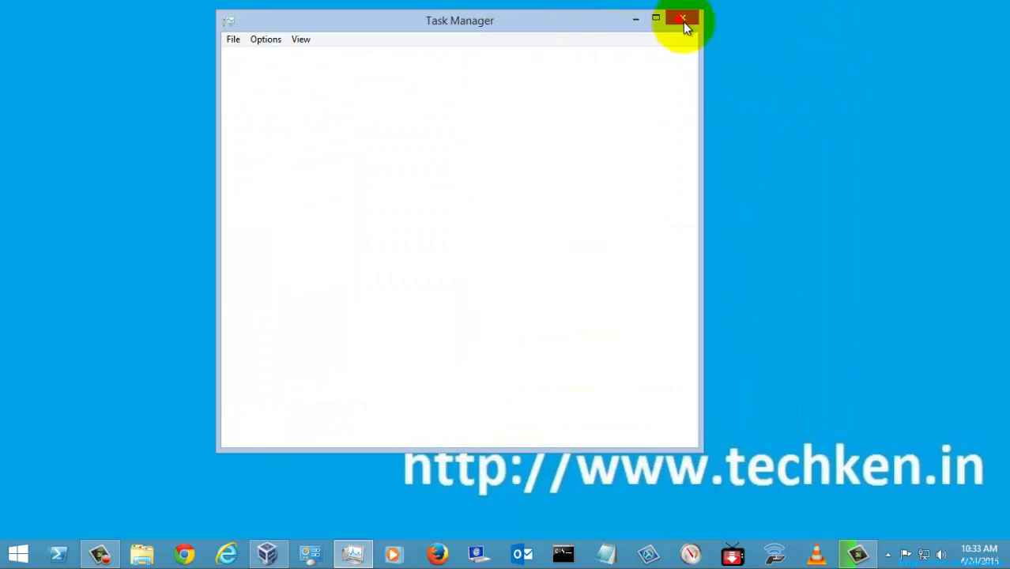
pyautogui.rightClick(407, 193)
pyautogui.click(465, 253)
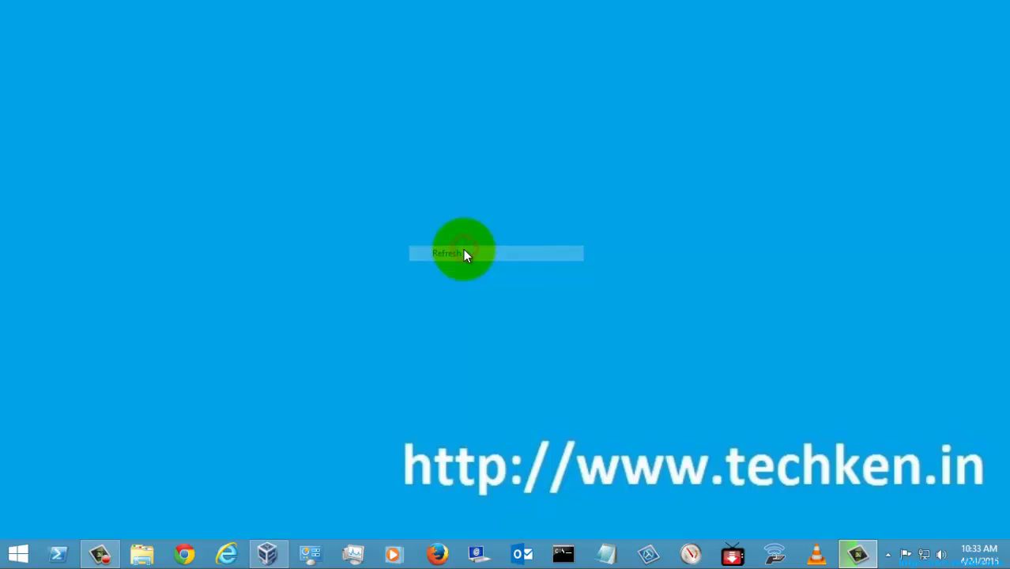